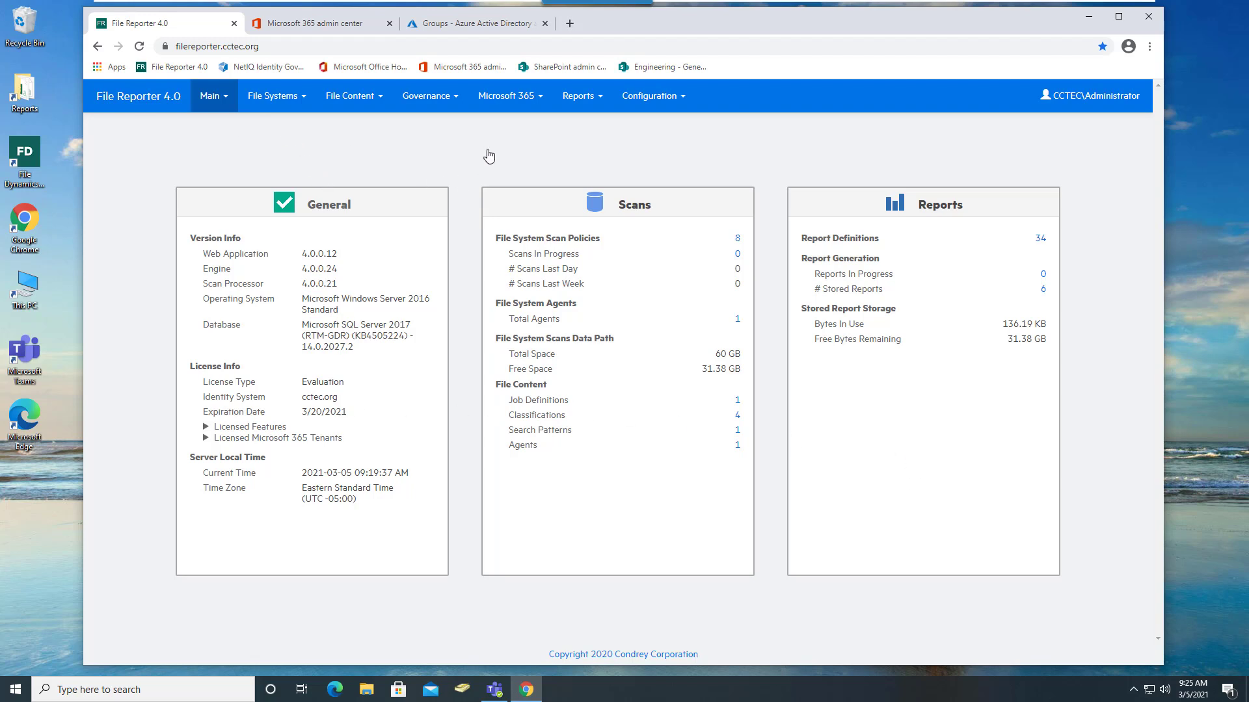
# - Review the Microsoft 365 Tenants summary, then show the Microsoft 365 Drive Scans list
pyautogui.click(542, 102)
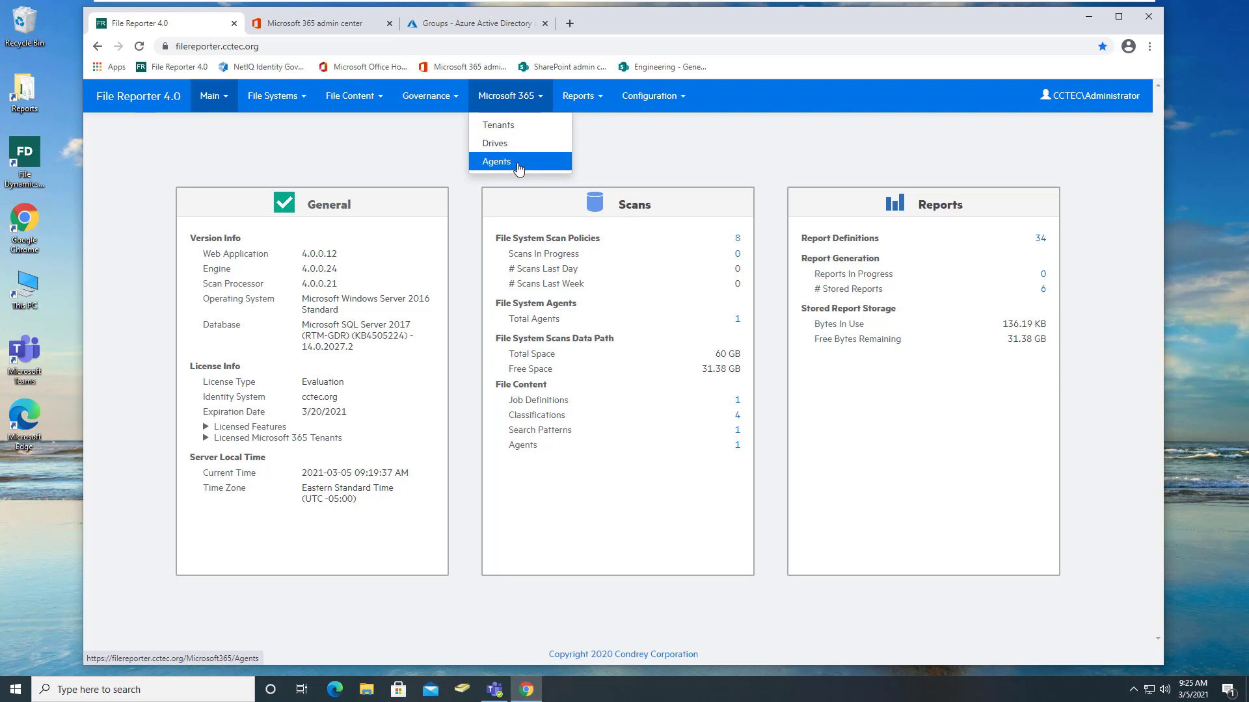
pyautogui.click(521, 131)
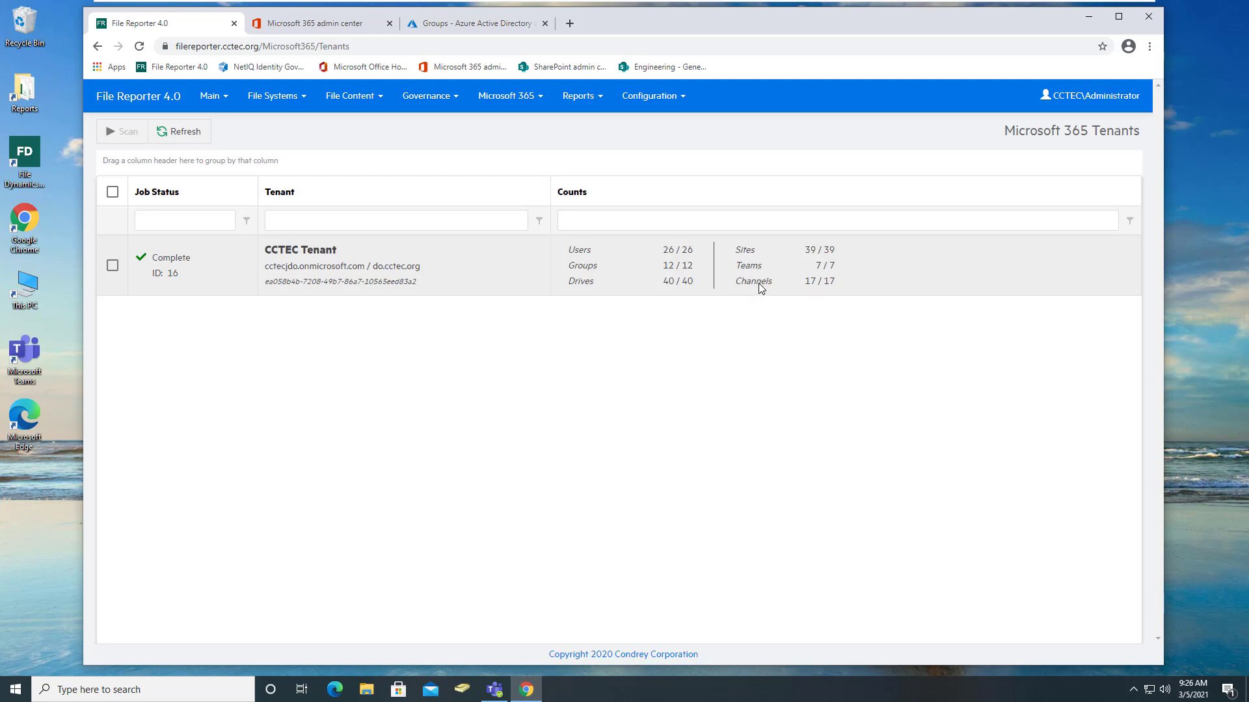
pyautogui.click(545, 102)
pyautogui.click(516, 145)
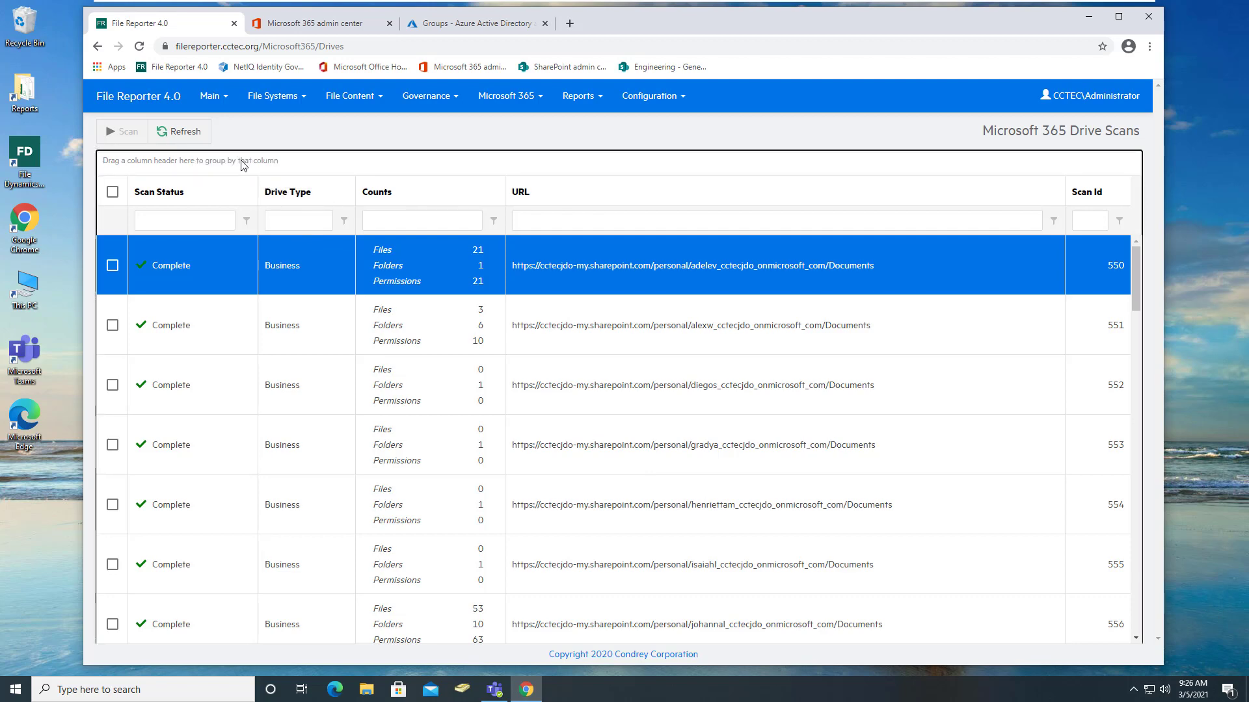
# - Group the drive scans by Drive Type, peek at Business, then expand the Document Library group
pyautogui.moveTo(297, 196); pyautogui.dragTo(244, 165)
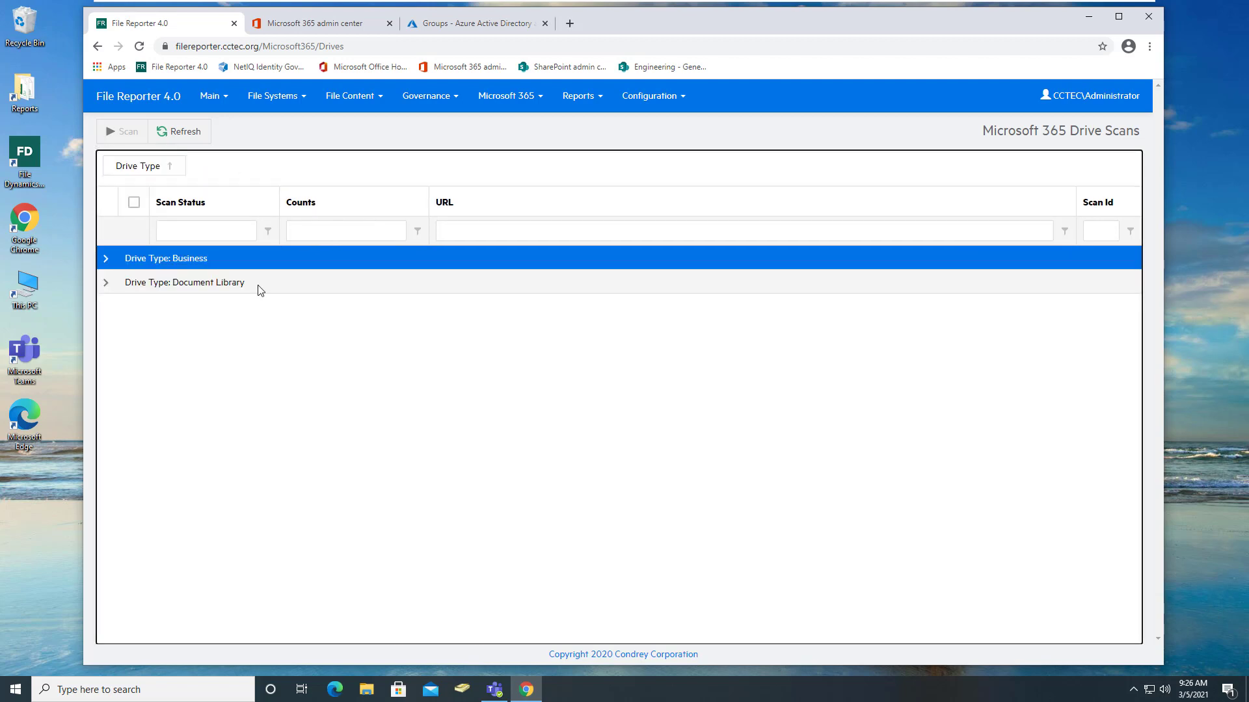
pyautogui.click(106, 257)
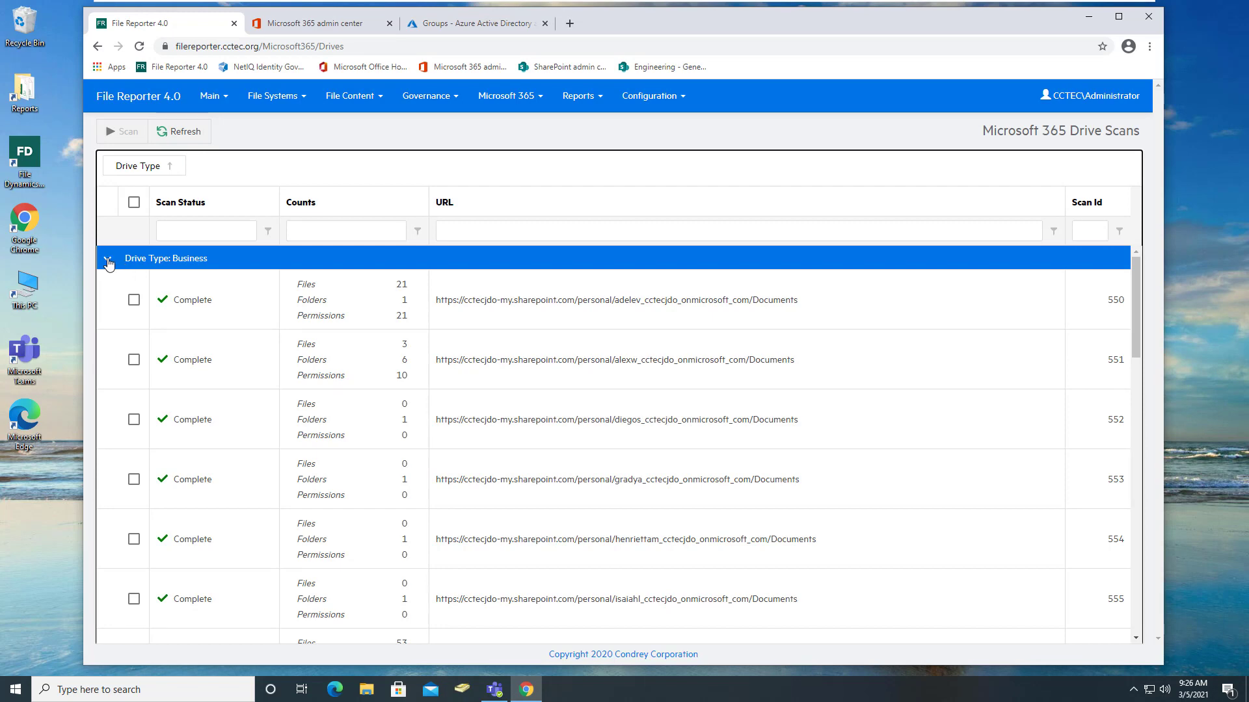
pyautogui.click(108, 258)
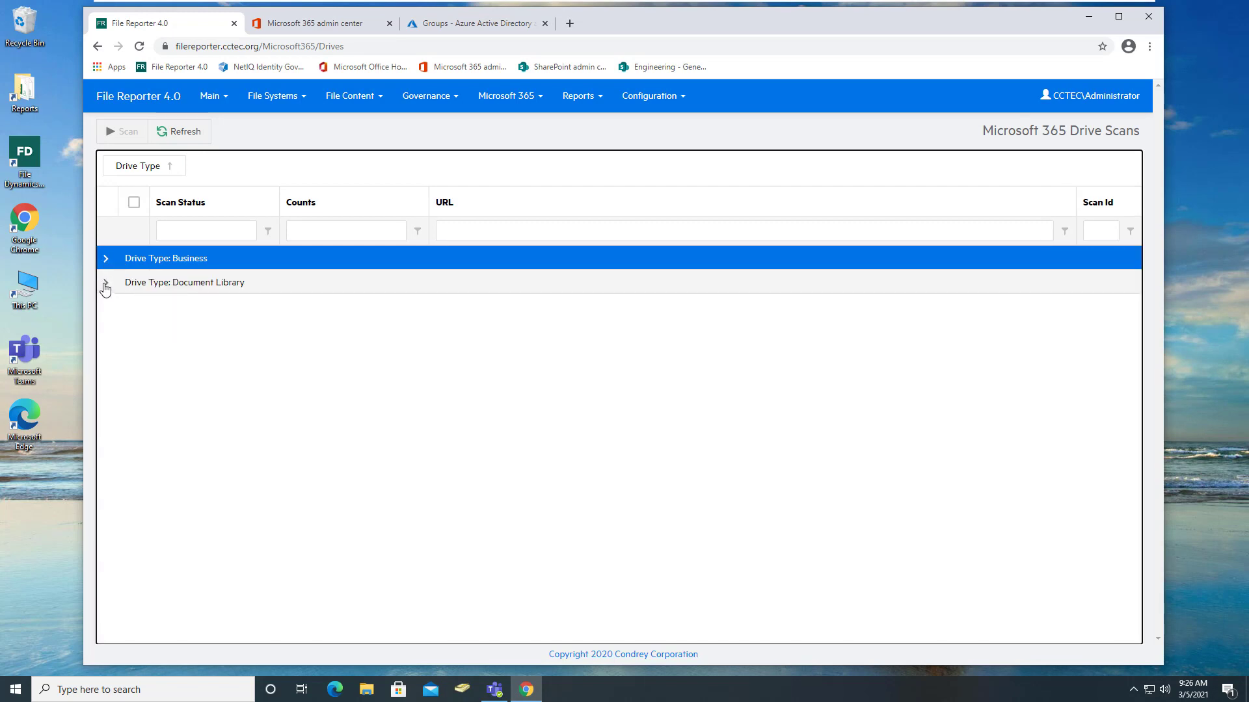
pyautogui.click(105, 285)
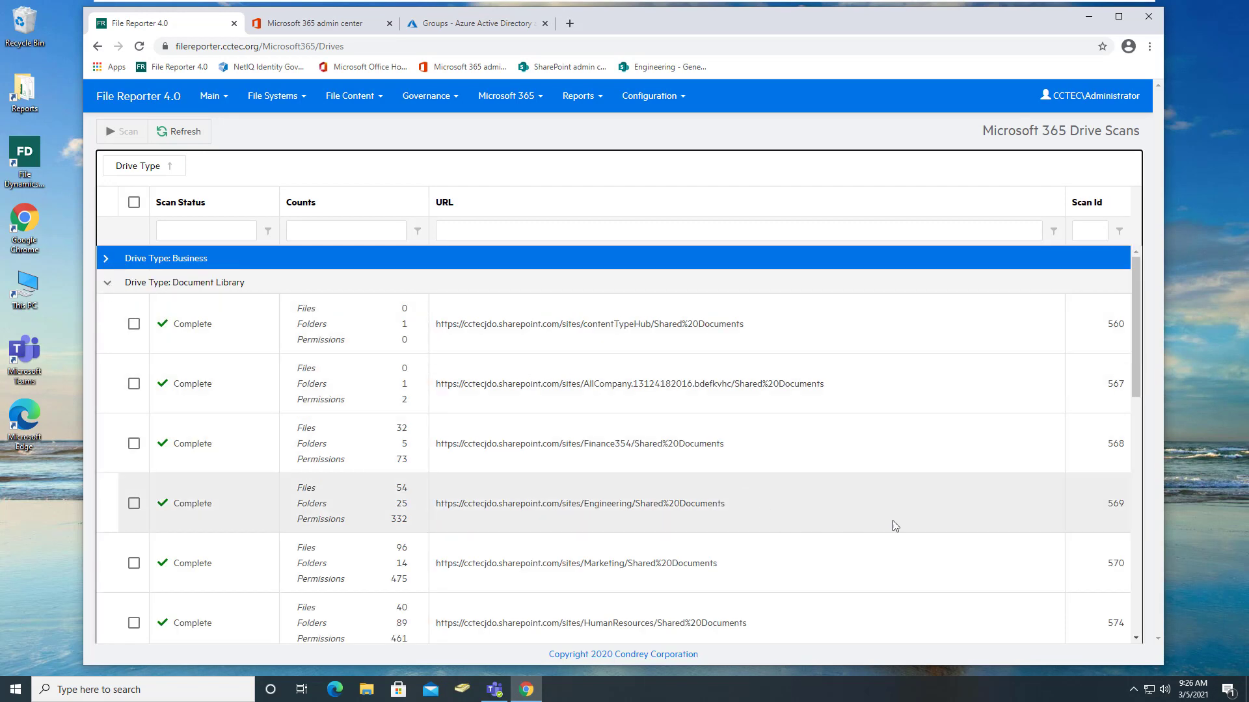
pyautogui.moveTo(1135, 377); pyautogui.dragTo(1134, 497)
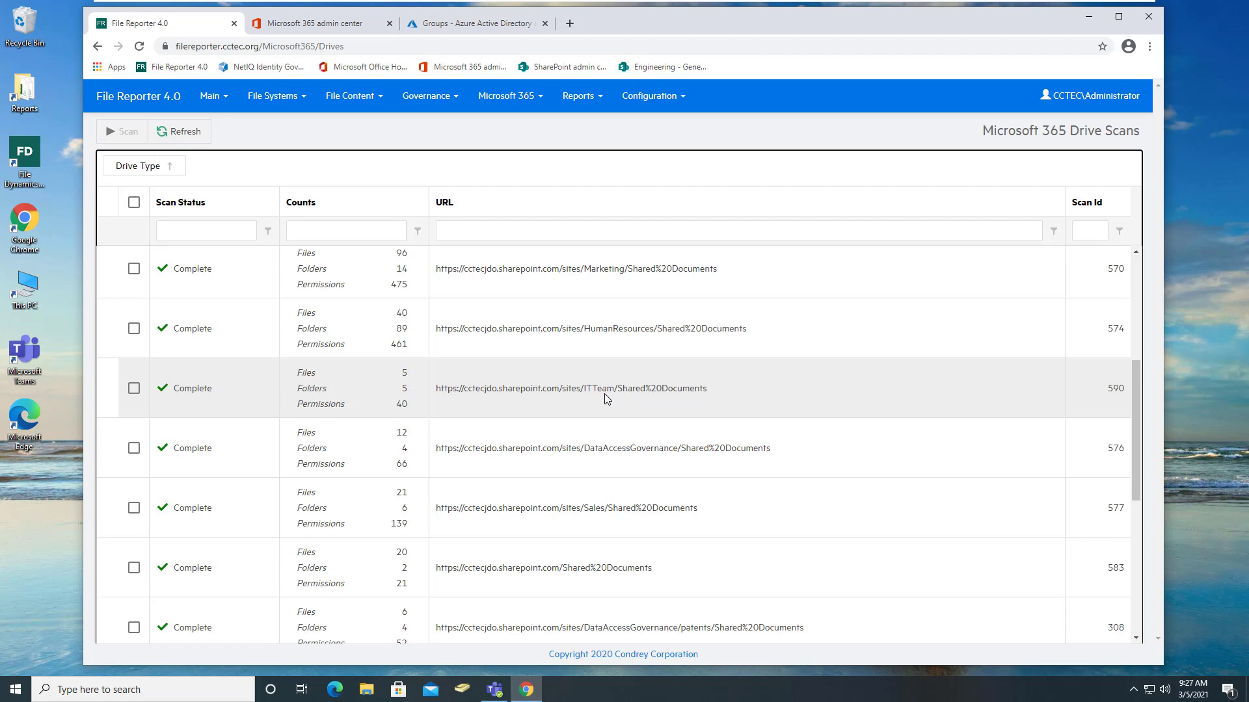
pyautogui.scroll(3, 603, 393)
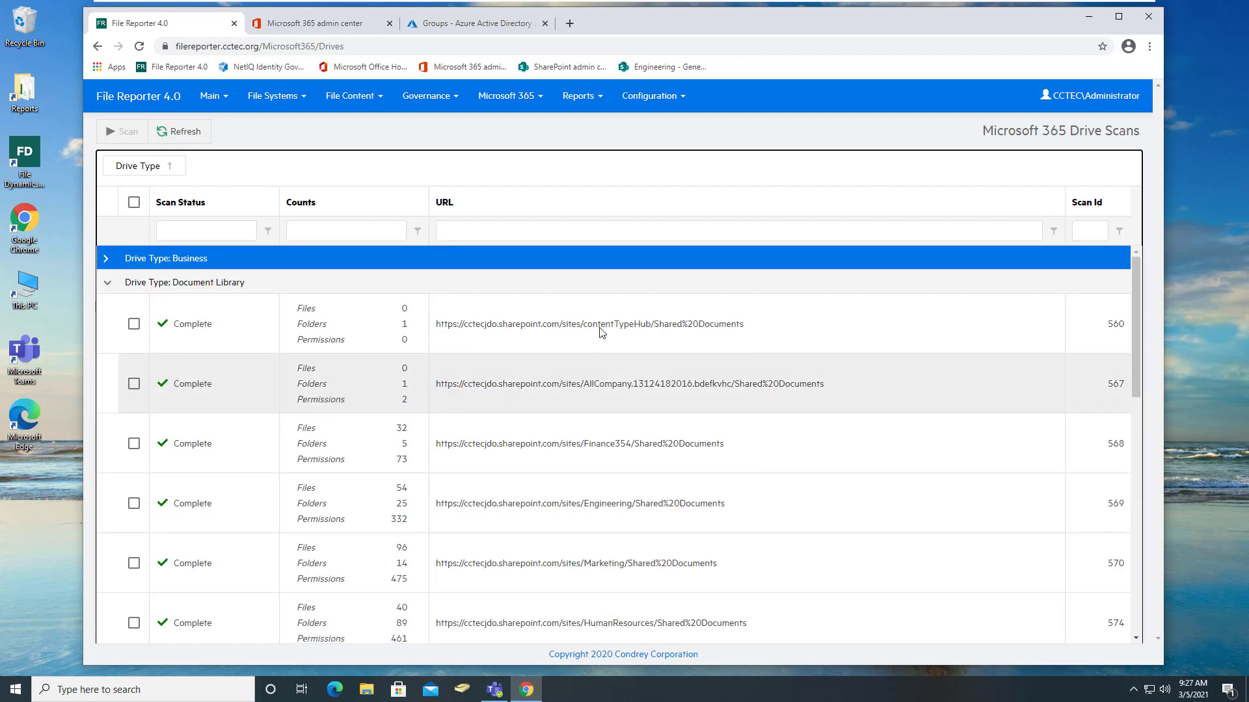
pyautogui.moveTo(1135, 367)
pyautogui.mouseDown()
pyautogui.moveTo(1137, 481)
pyautogui.moveTo(1133, 369)
pyautogui.mouseUp()
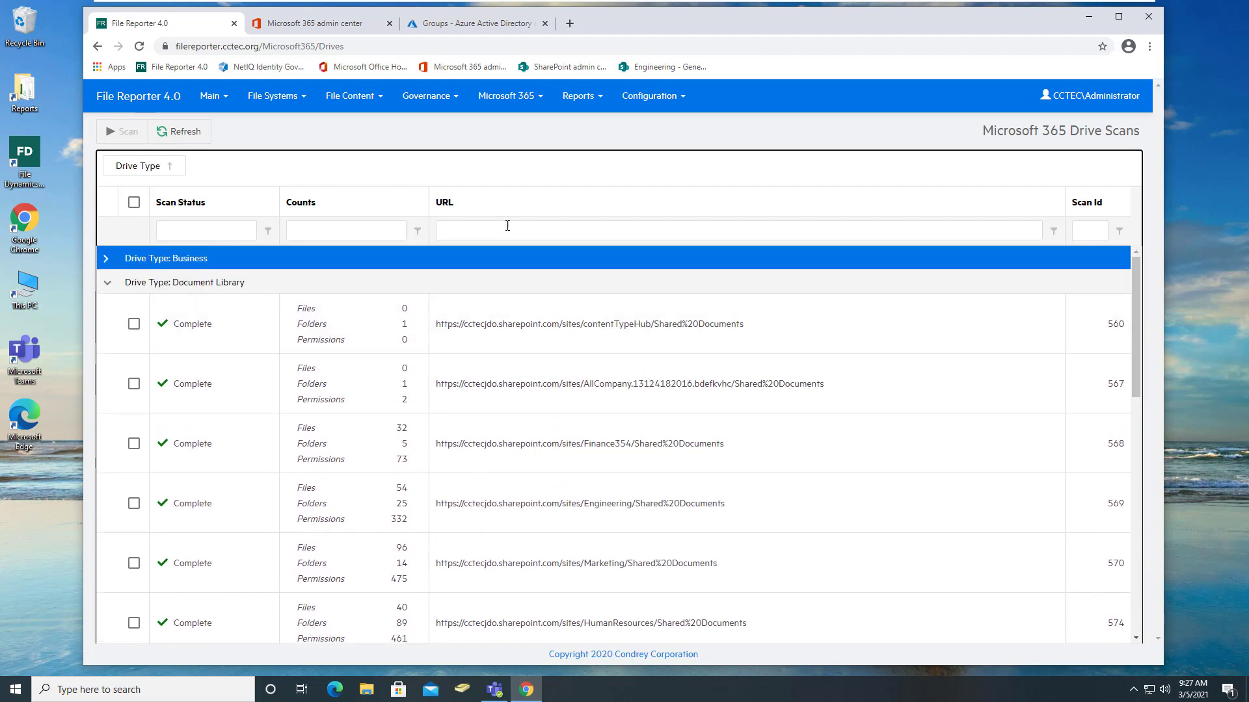
# - Filter the URL column to 'fina', tick the Finance354 scan, then clear the filter text
pyautogui.click(505, 231)
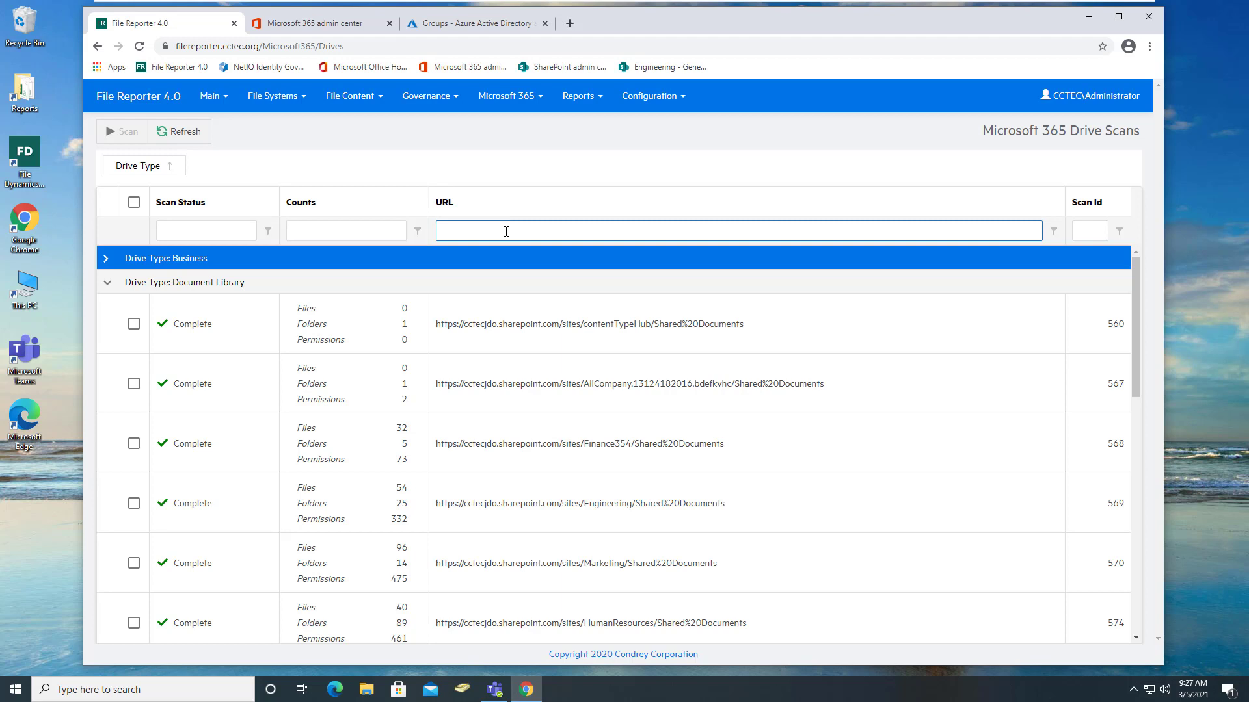
pyautogui.write('fina')
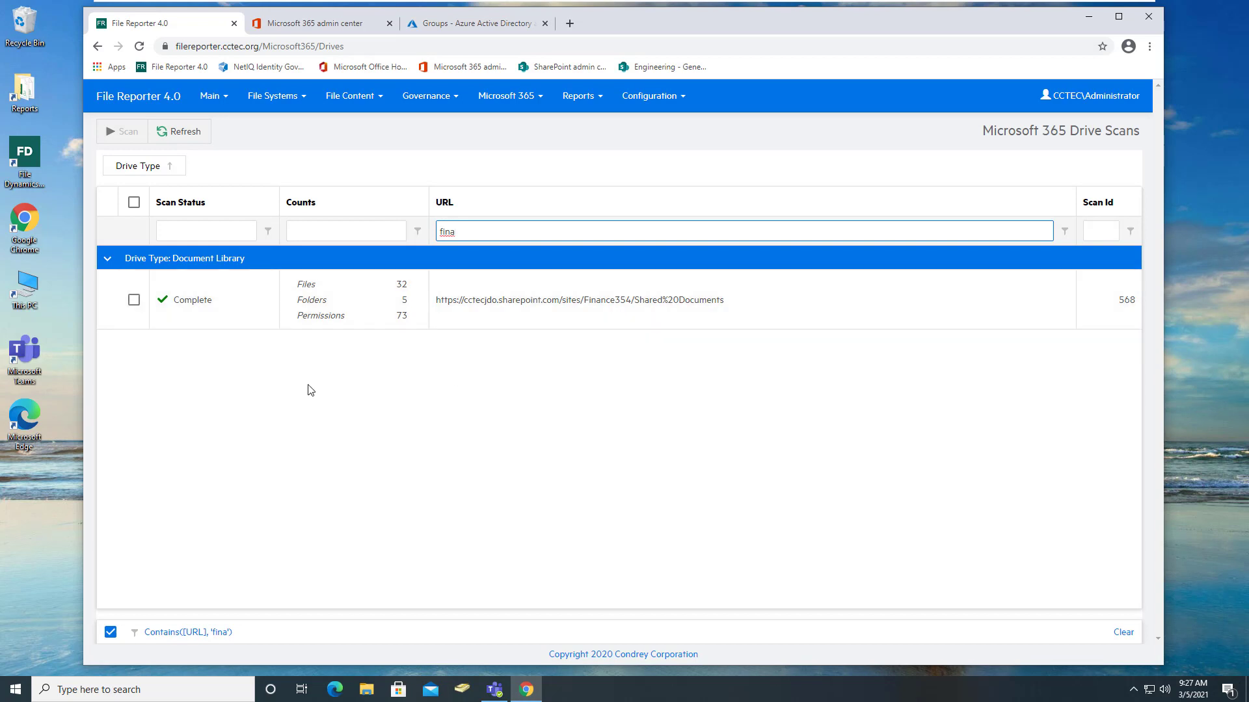
pyautogui.click(134, 299)
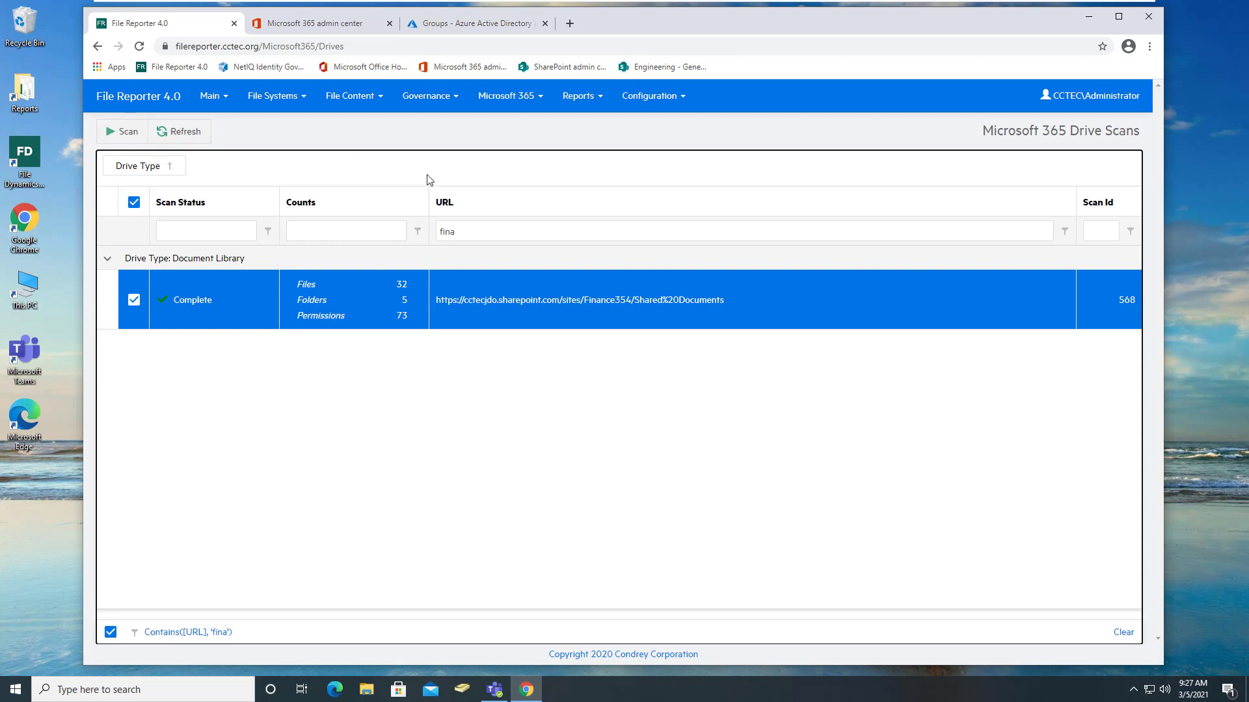
pyautogui.doubleClick(502, 230)
pyautogui.doubleClick(498, 234)
pyautogui.doubleClick(479, 231)
pyautogui.press('BackSpace')
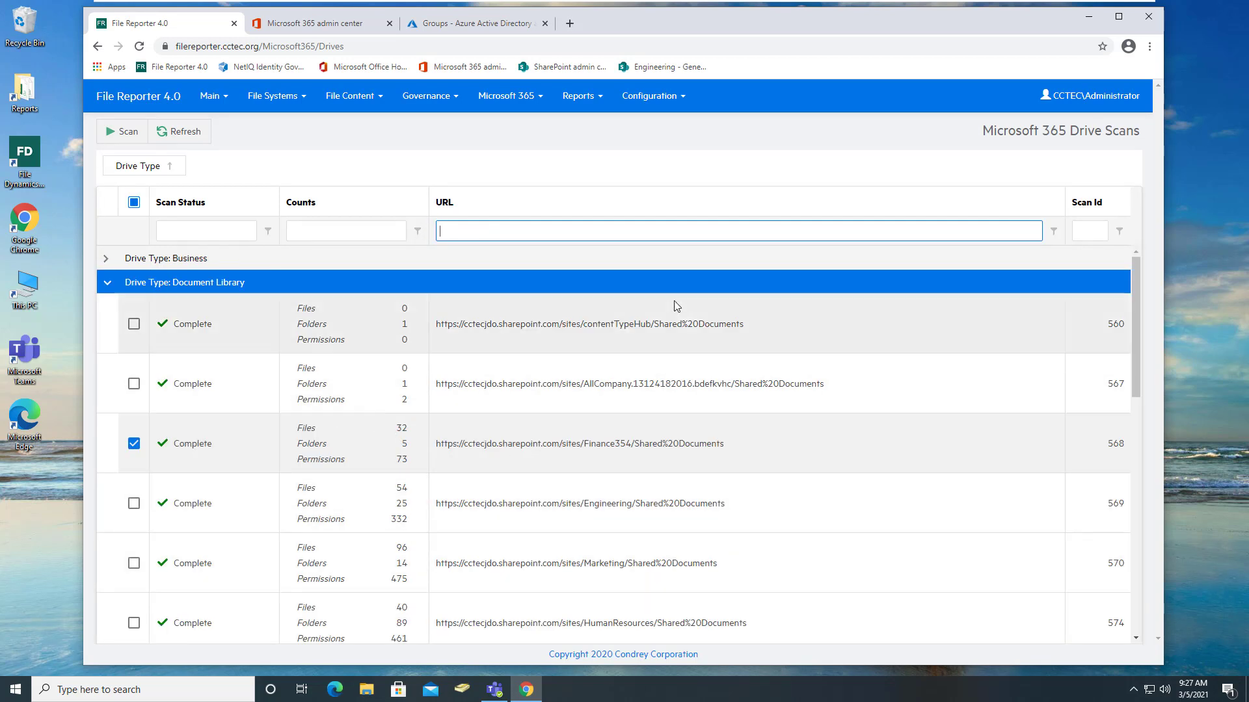
# - In Teams, show the Sales team's General channel Files and open them in SharePoint
pyautogui.click(495, 690)
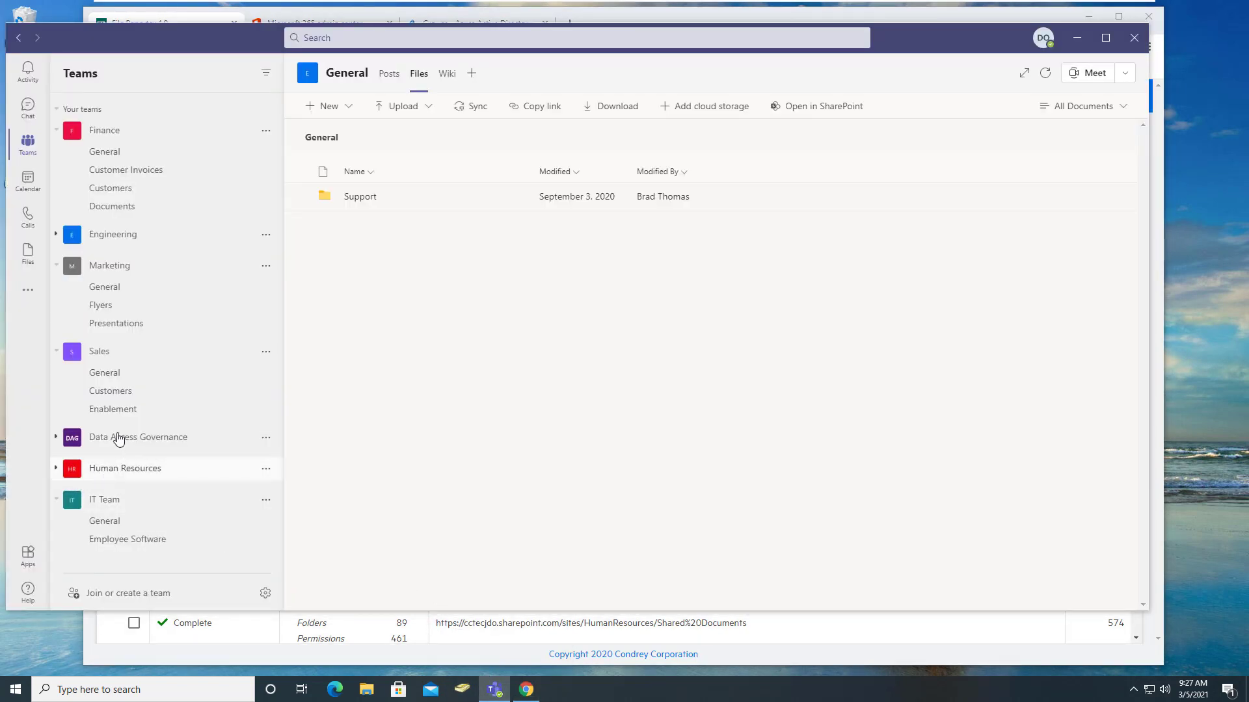
pyautogui.moveTo(105, 373)
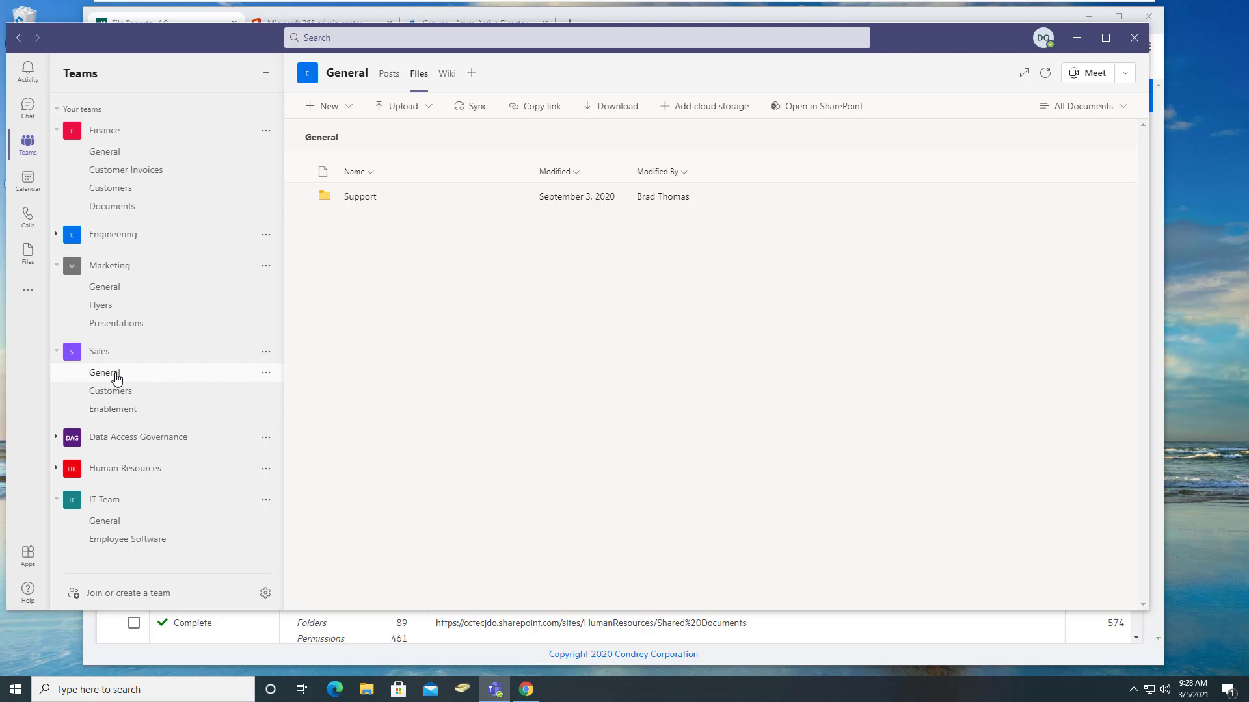
pyautogui.click(115, 378)
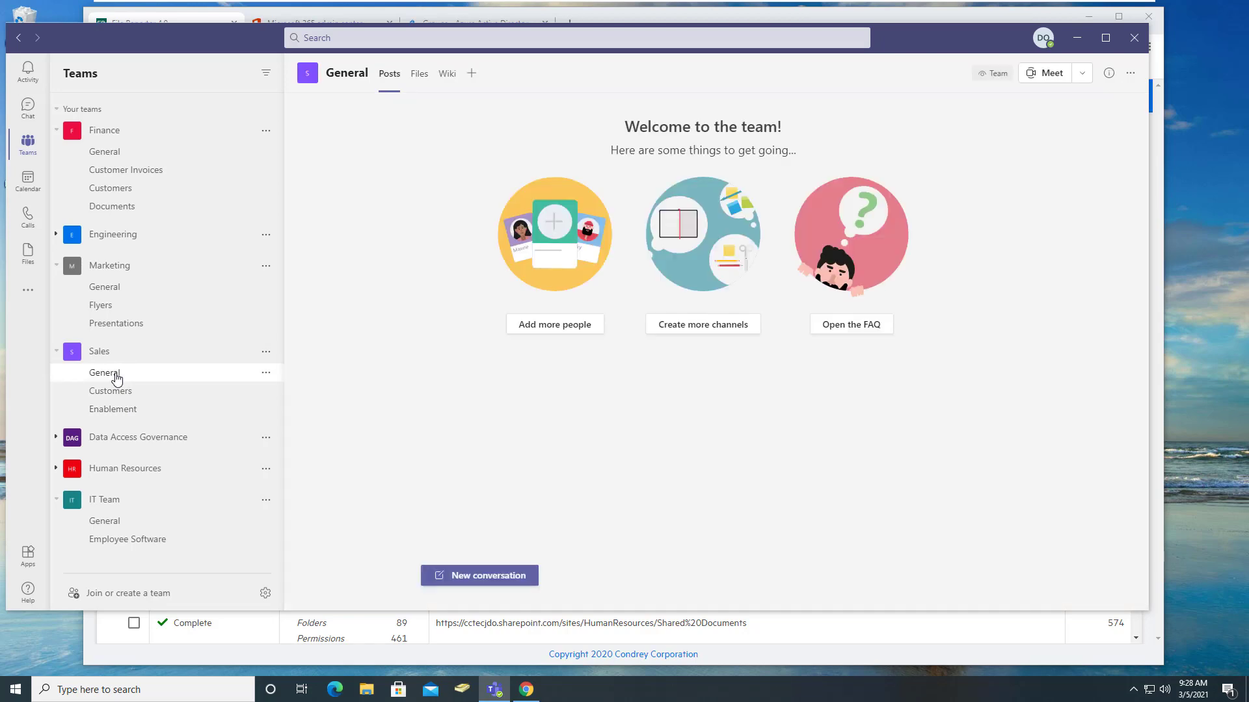
pyautogui.click(419, 75)
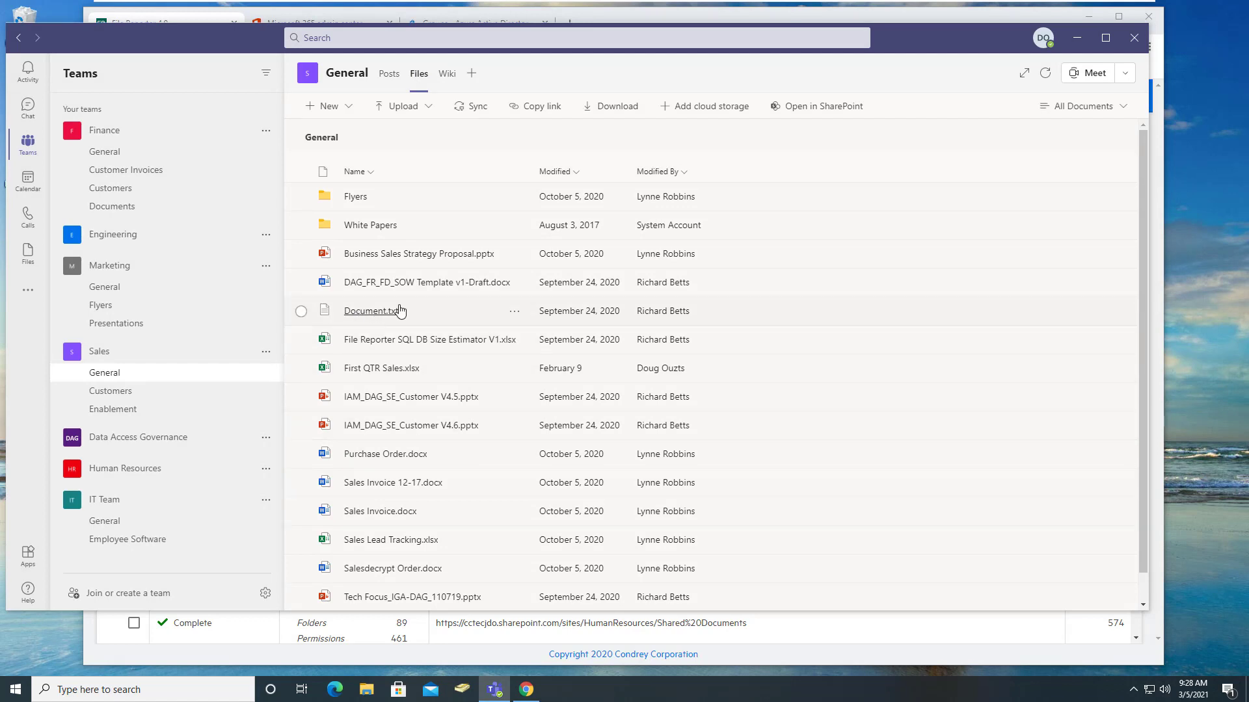
pyautogui.click(815, 106)
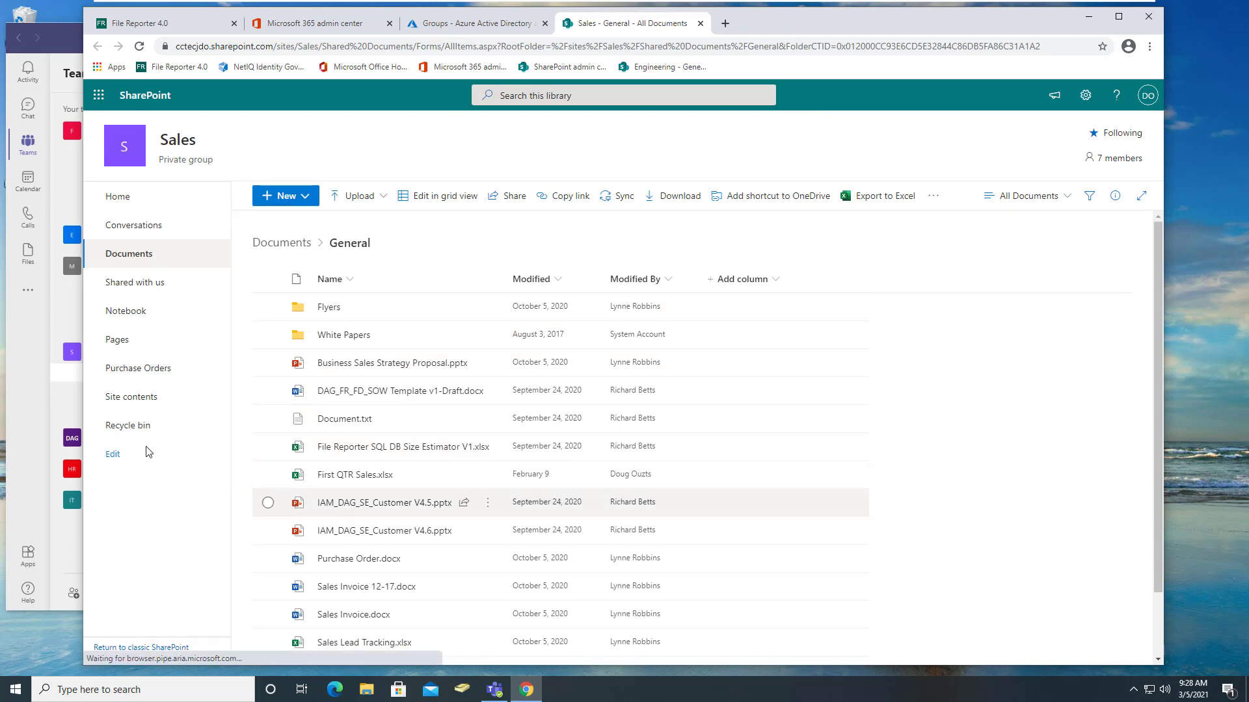
# - Browse the Sales site's Documents library and Purchase Orders, then select the General folder
pyautogui.click(138, 257)
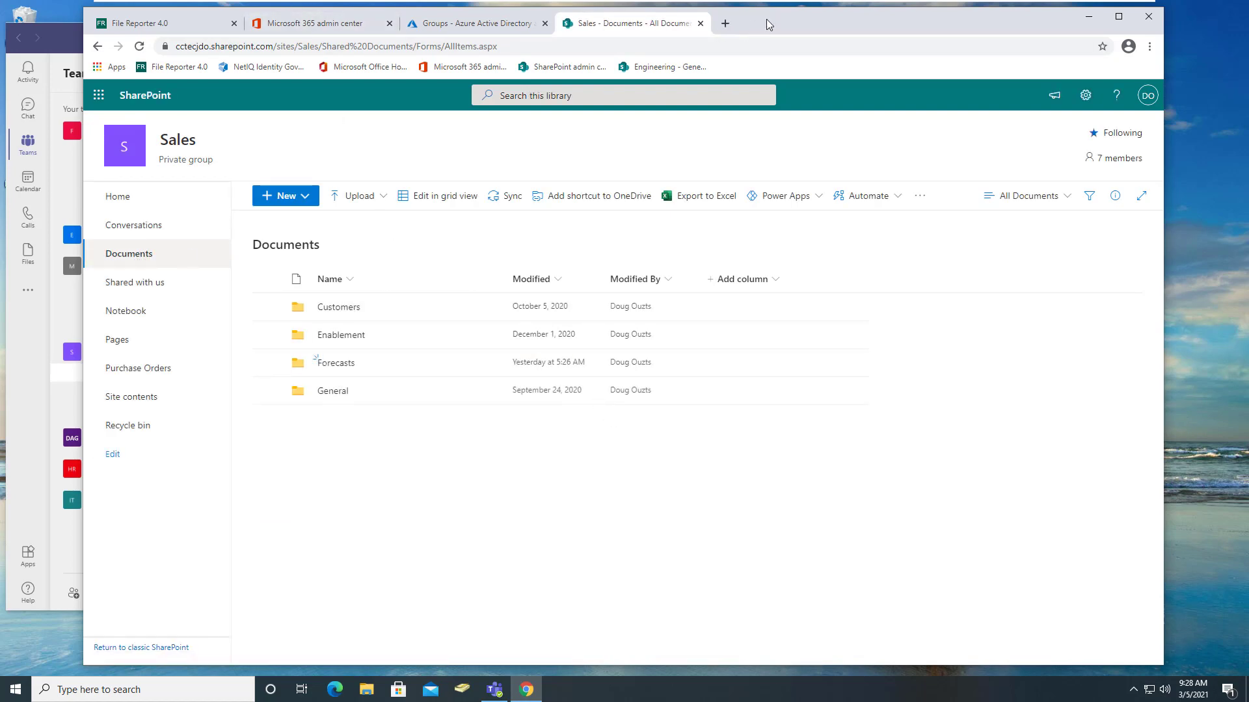
pyautogui.moveTo(766, 19); pyautogui.dragTo(845, 27)
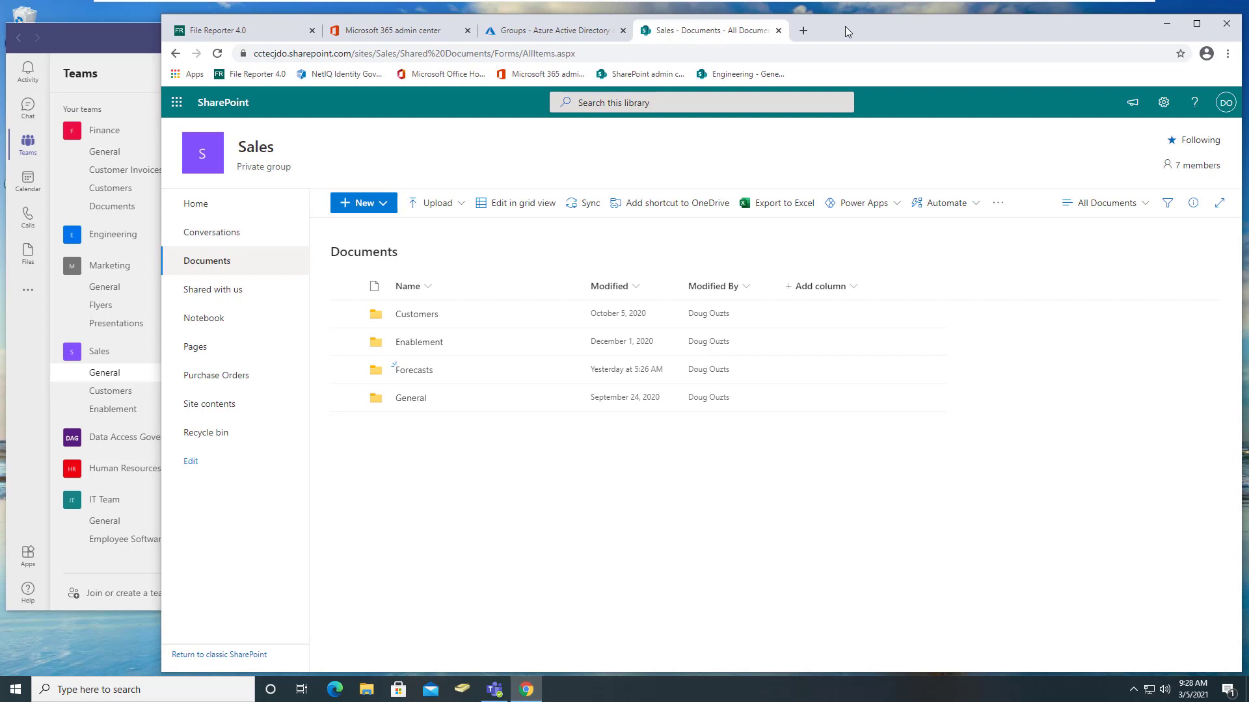
pyautogui.moveTo(845, 27); pyautogui.dragTo(848, 25)
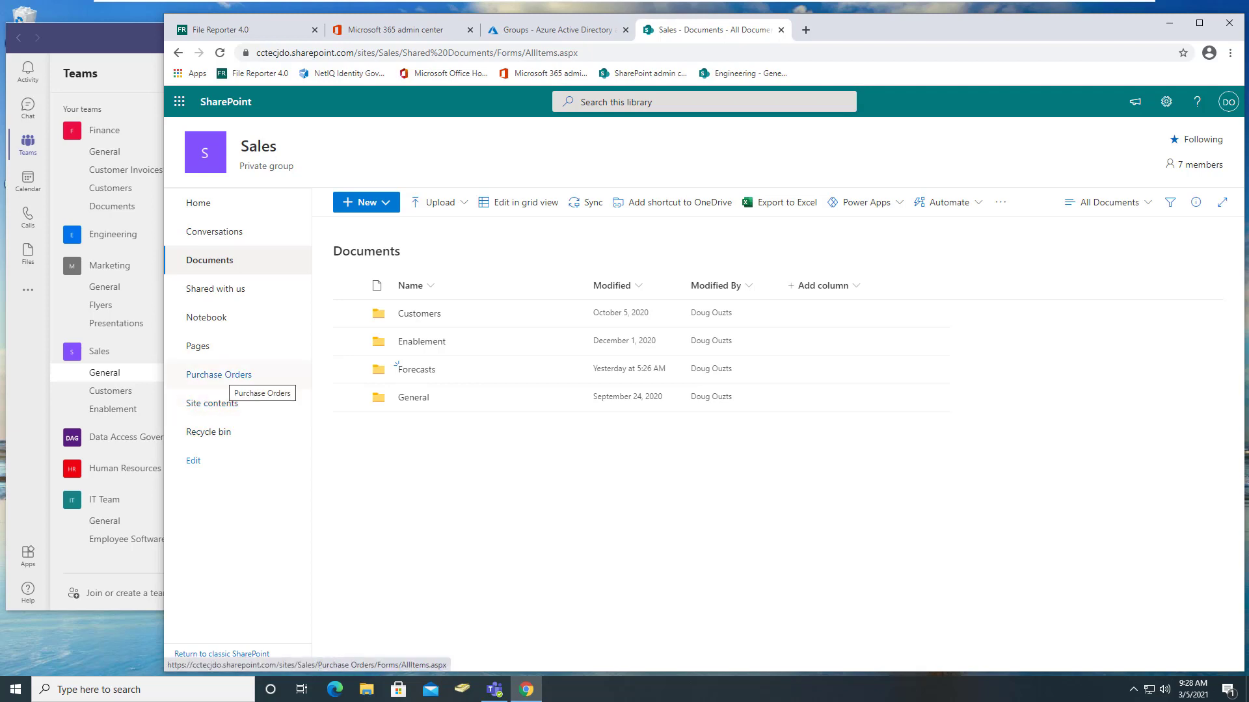
pyautogui.click(223, 376)
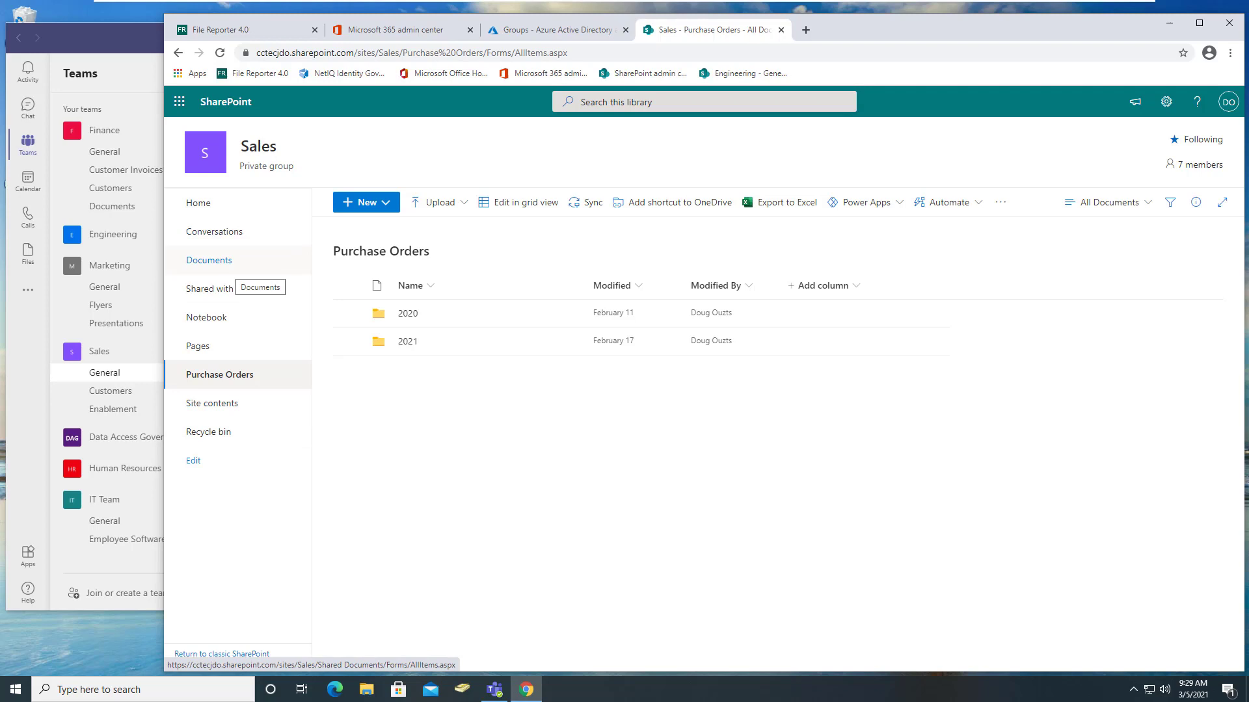
pyautogui.click(209, 260)
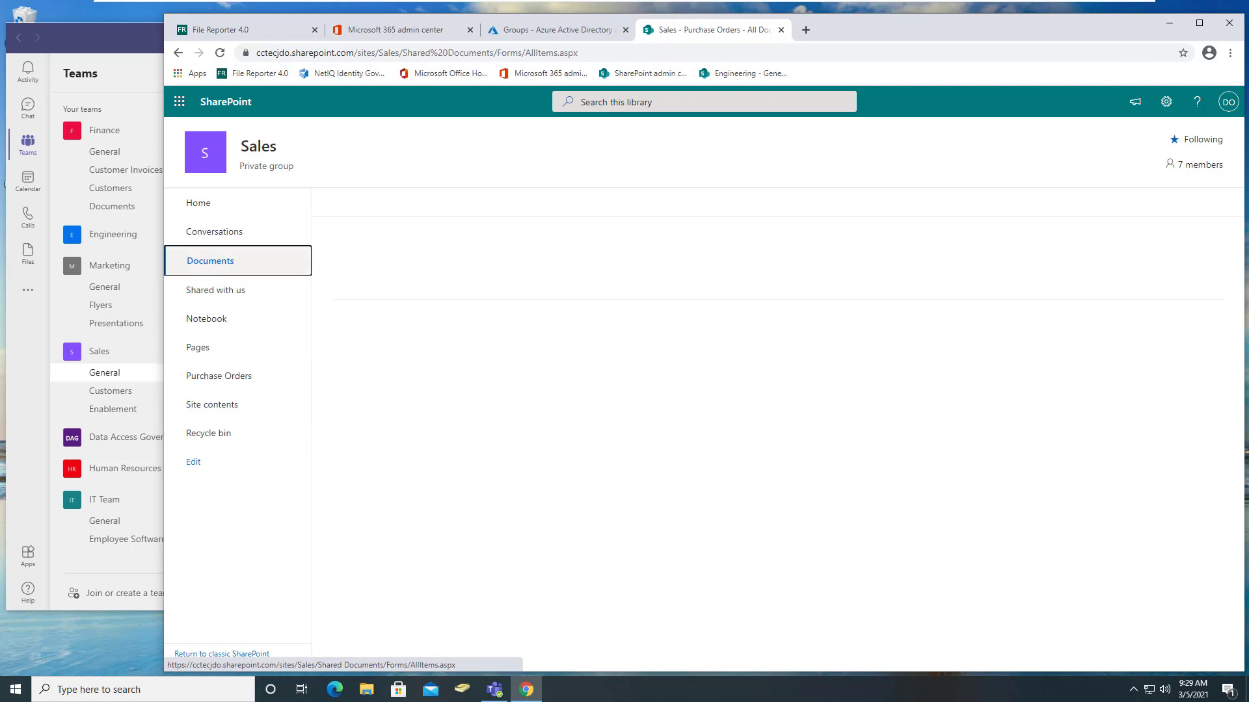
pyautogui.moveTo(413, 396)
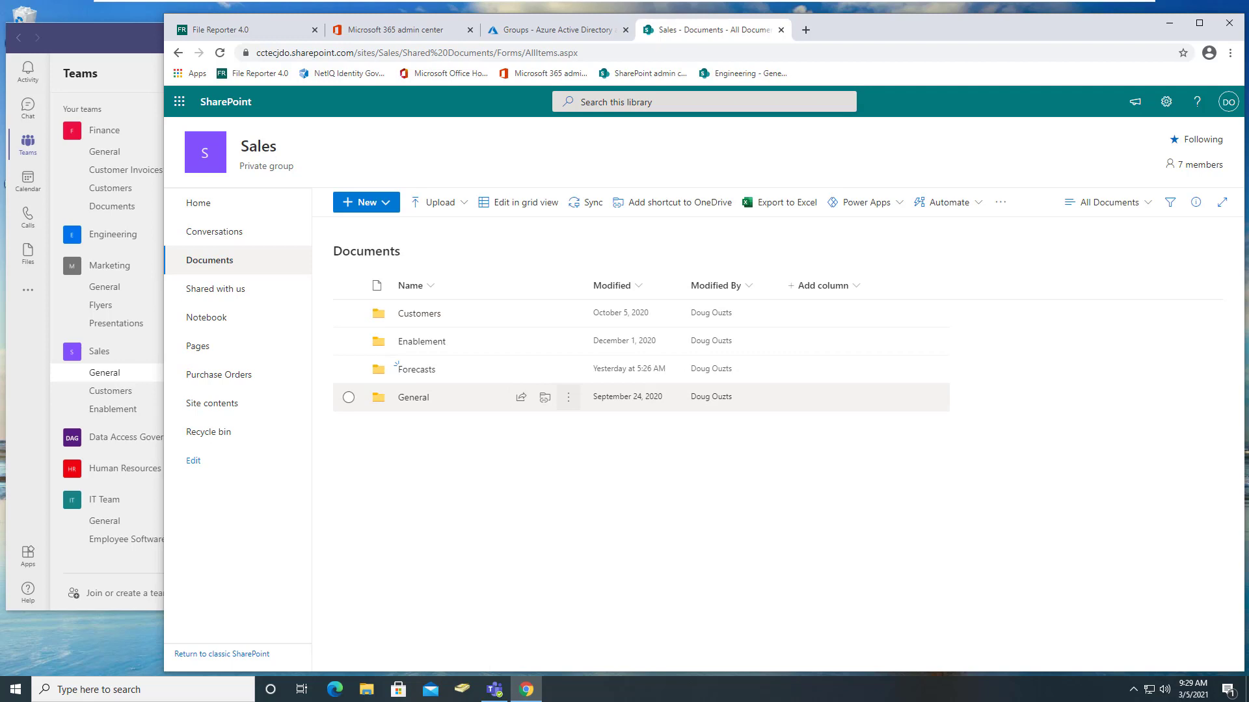
pyautogui.click(569, 397)
# - Show Manage Access for the General folder, then switch to the Azure AD Groups browser tab
pyautogui.click(629, 395)
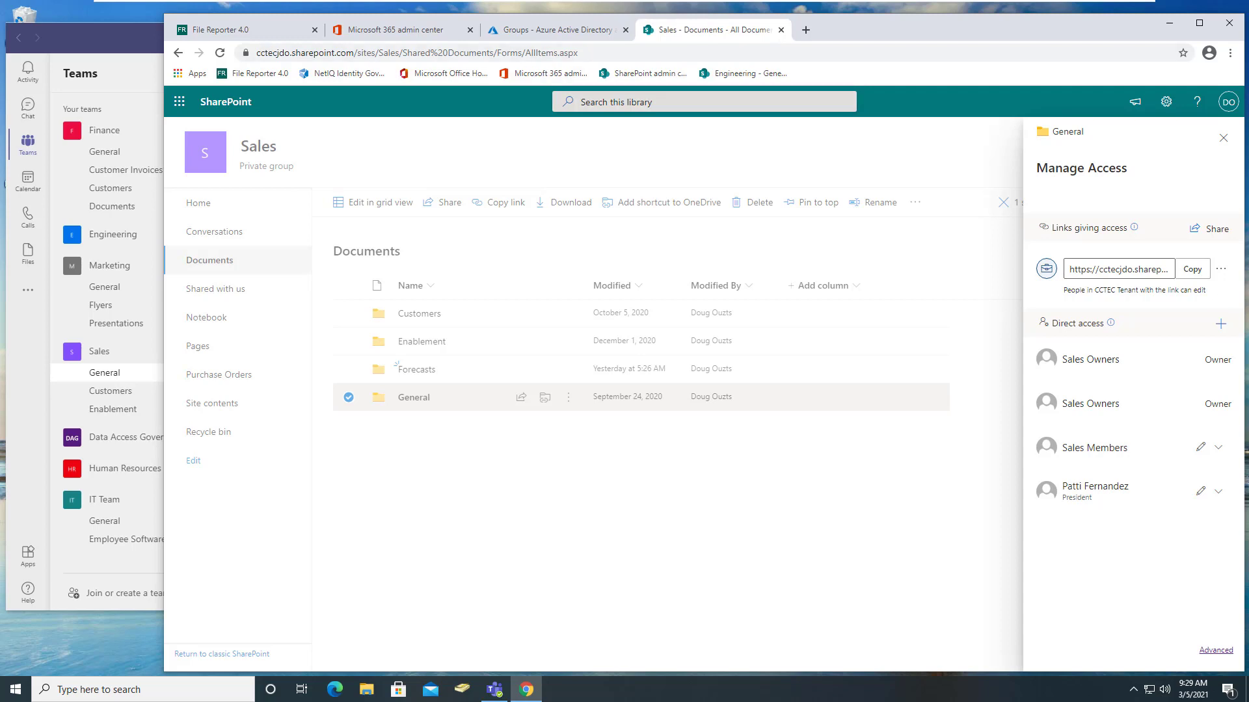
pyautogui.click(531, 30)
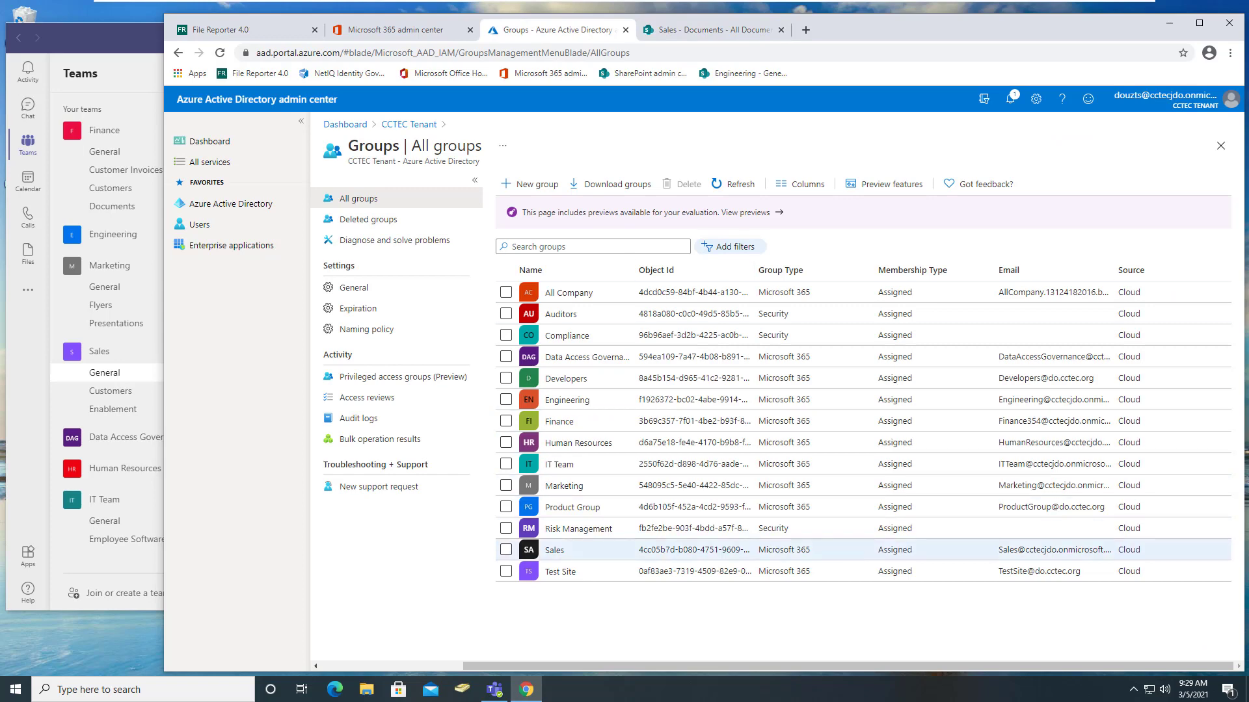
pyautogui.click(554, 549)
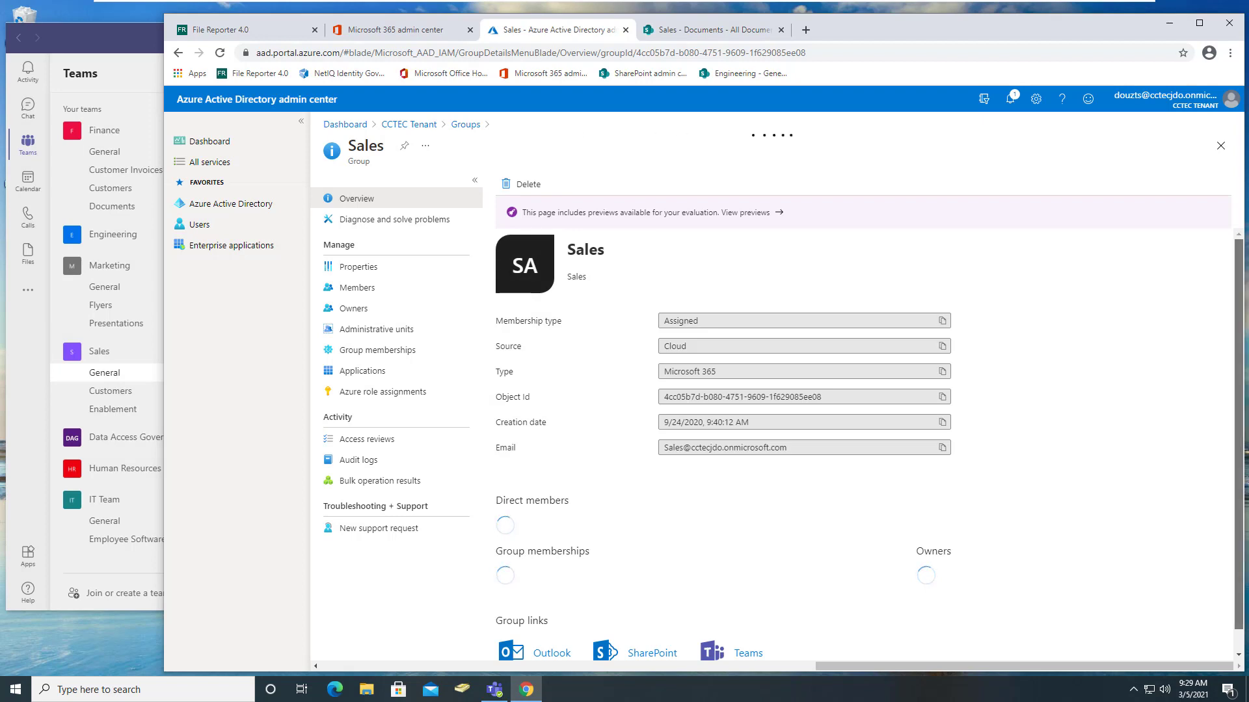
pyautogui.scroll(-1, 822, 400)
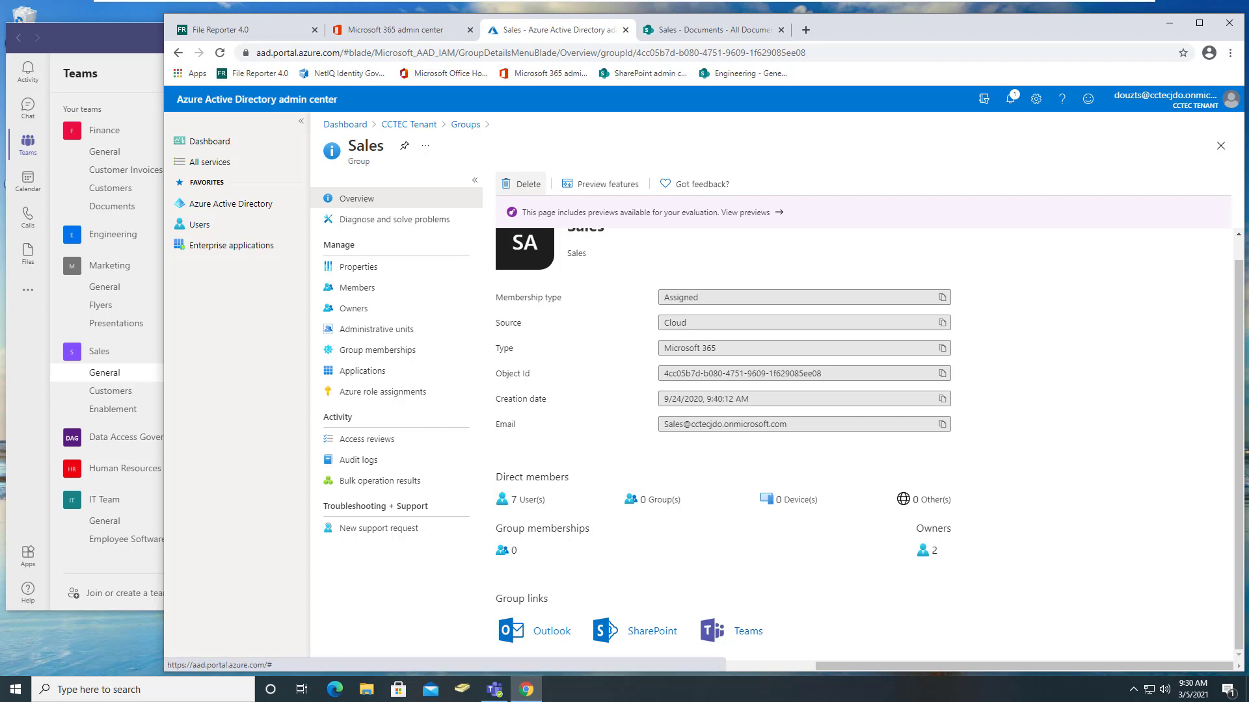
pyautogui.click(465, 123)
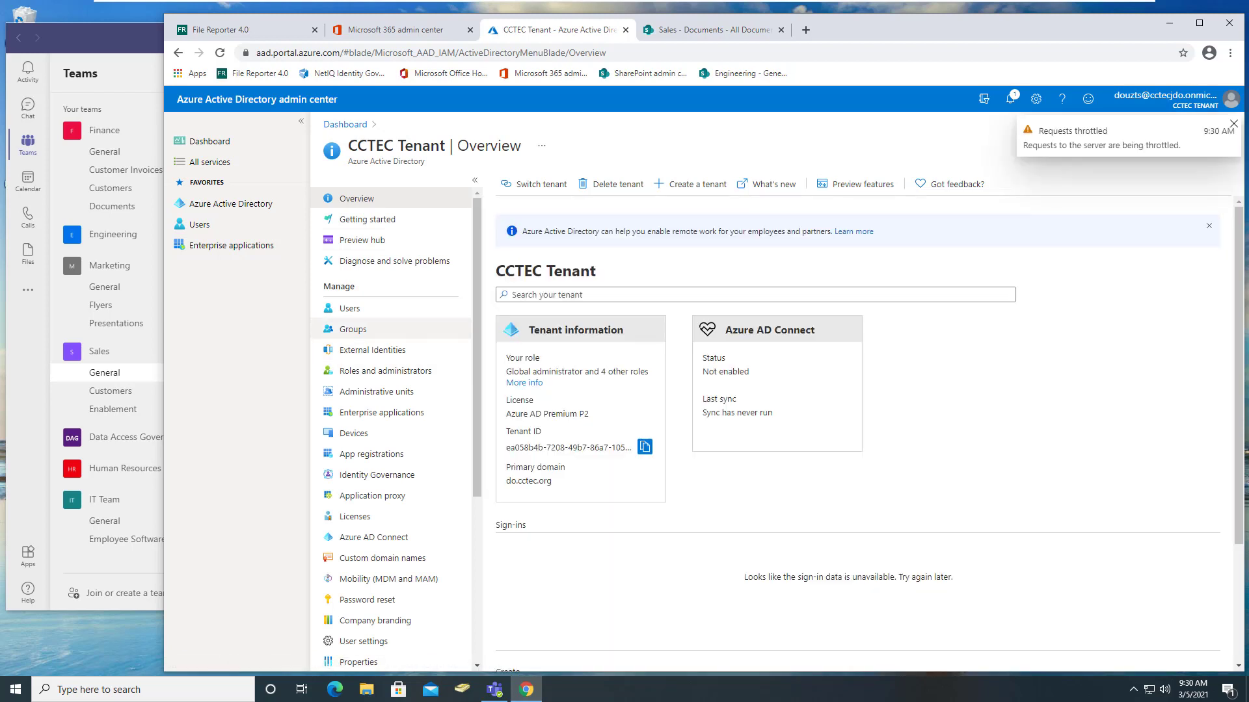
pyautogui.click(352, 329)
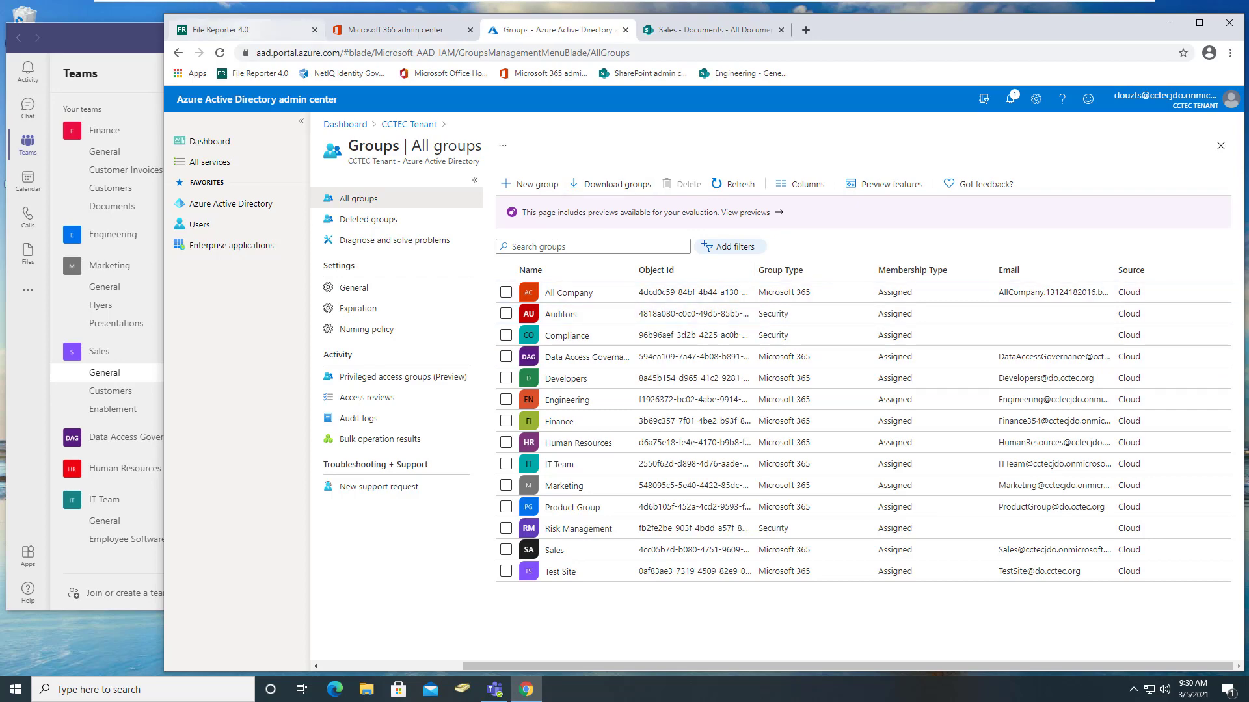
# - Switch back to the File Reporter 4.0 browser tab with the Drive Scans list
pyautogui.click(225, 30)
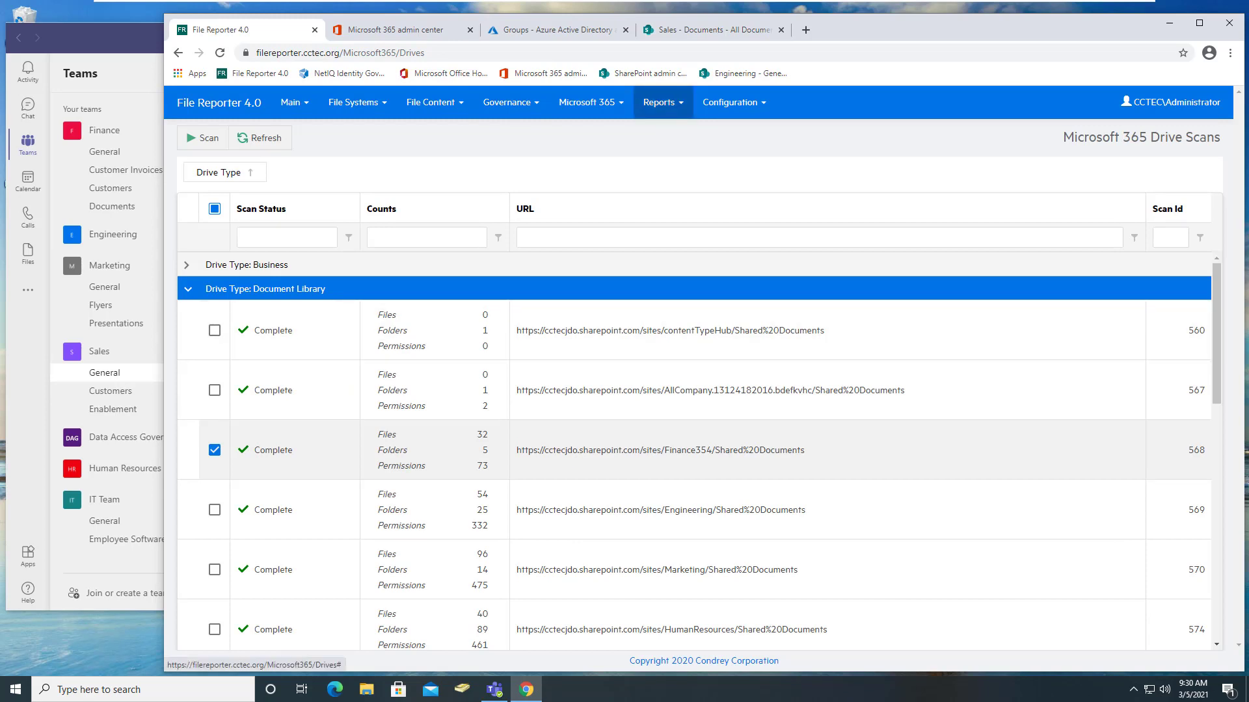
# - Filter Report Definitions by name 'm365' and preview the M365 Dept Site Permissions report
pyautogui.click(664, 102)
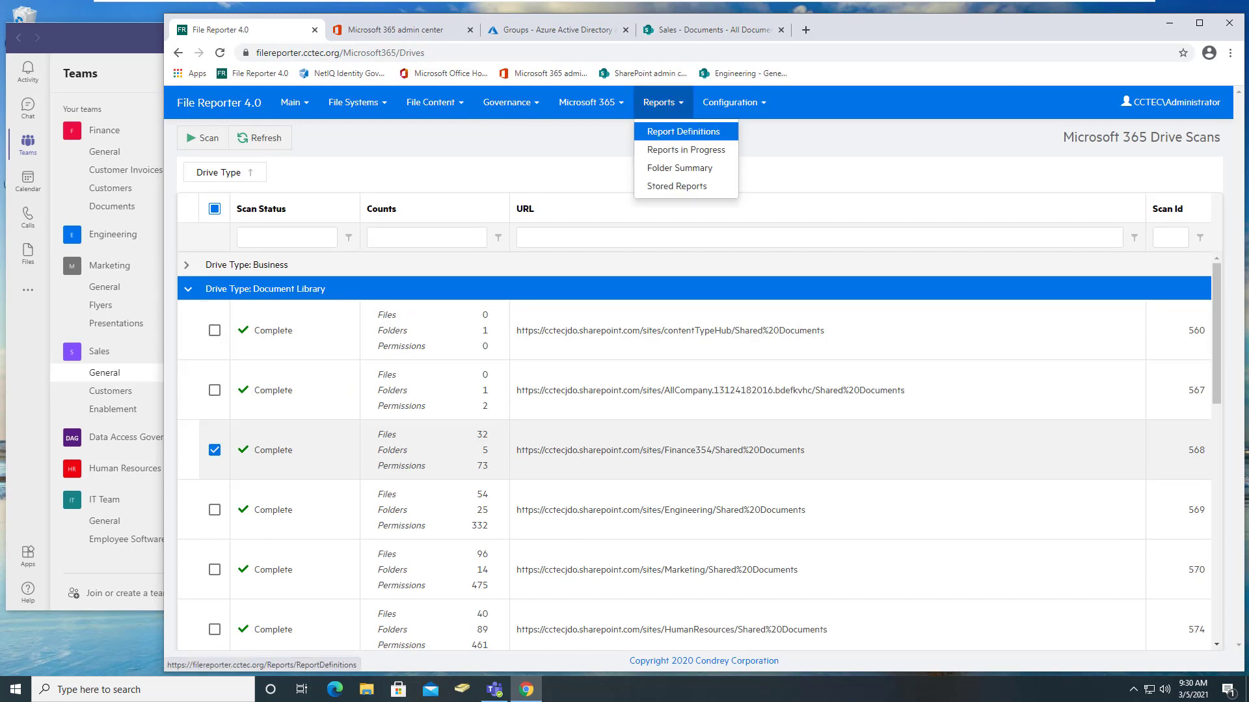
pyautogui.click(683, 131)
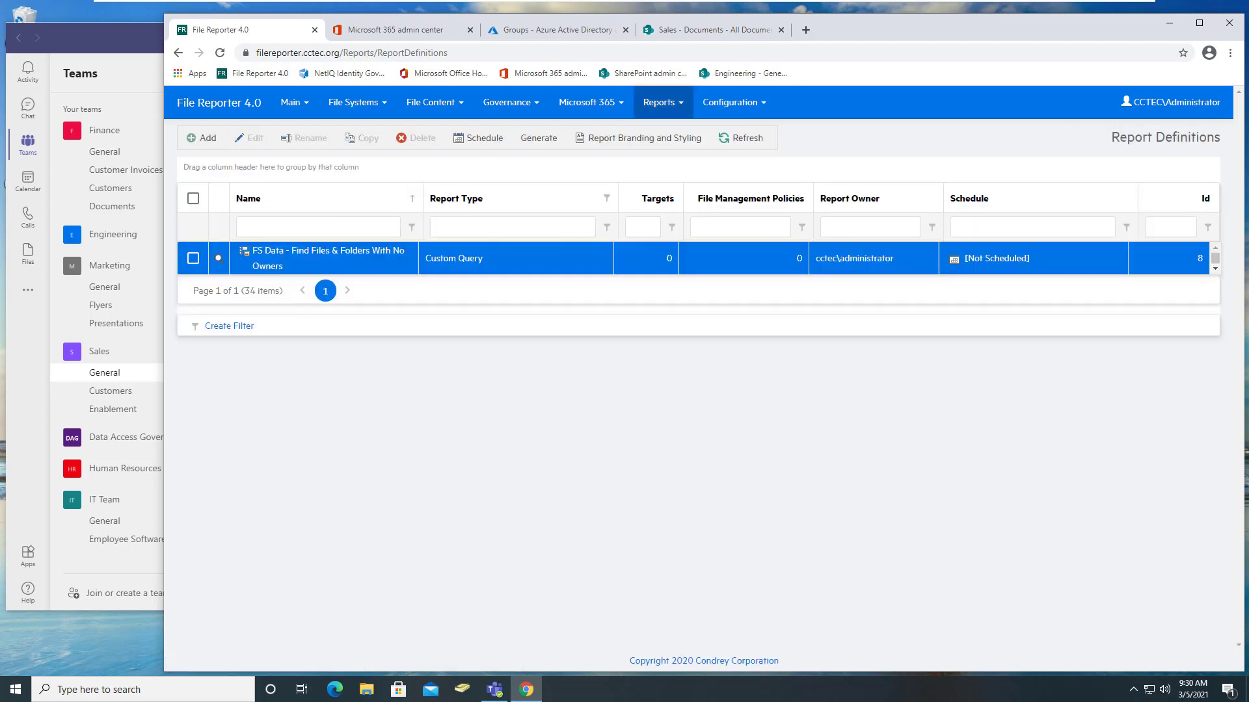
pyautogui.click(318, 226)
pyautogui.write('m365')
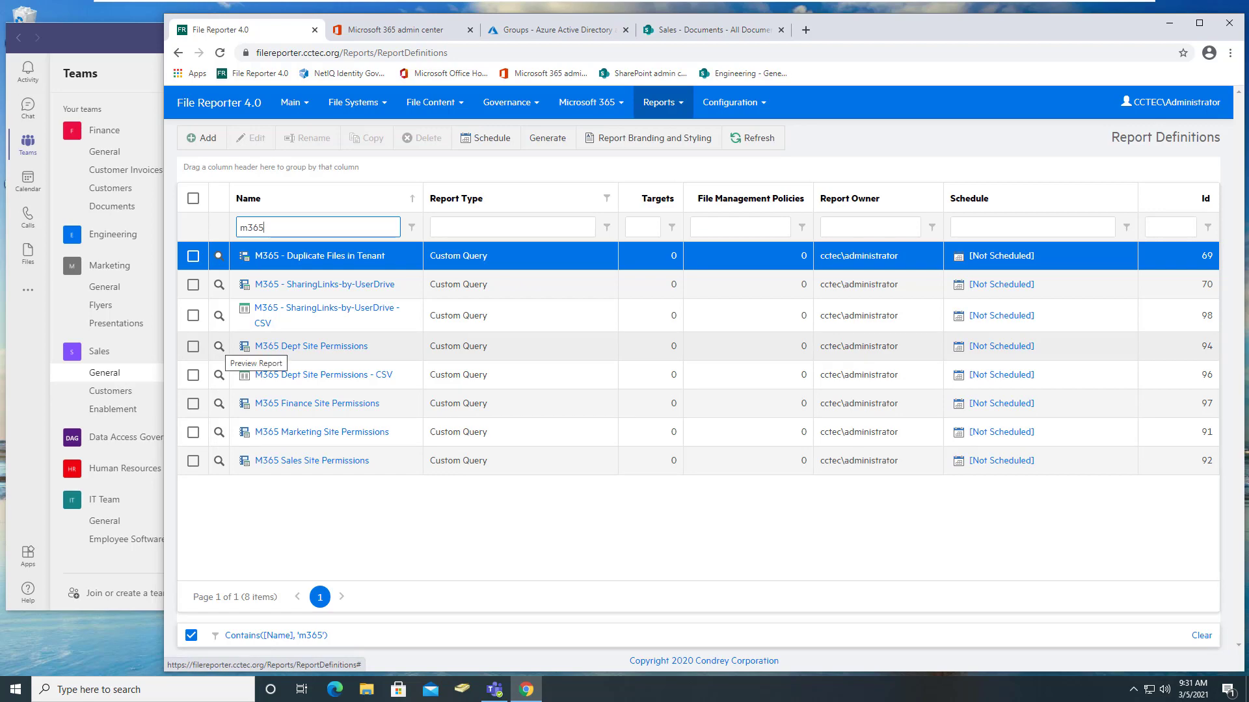
pyautogui.click(219, 347)
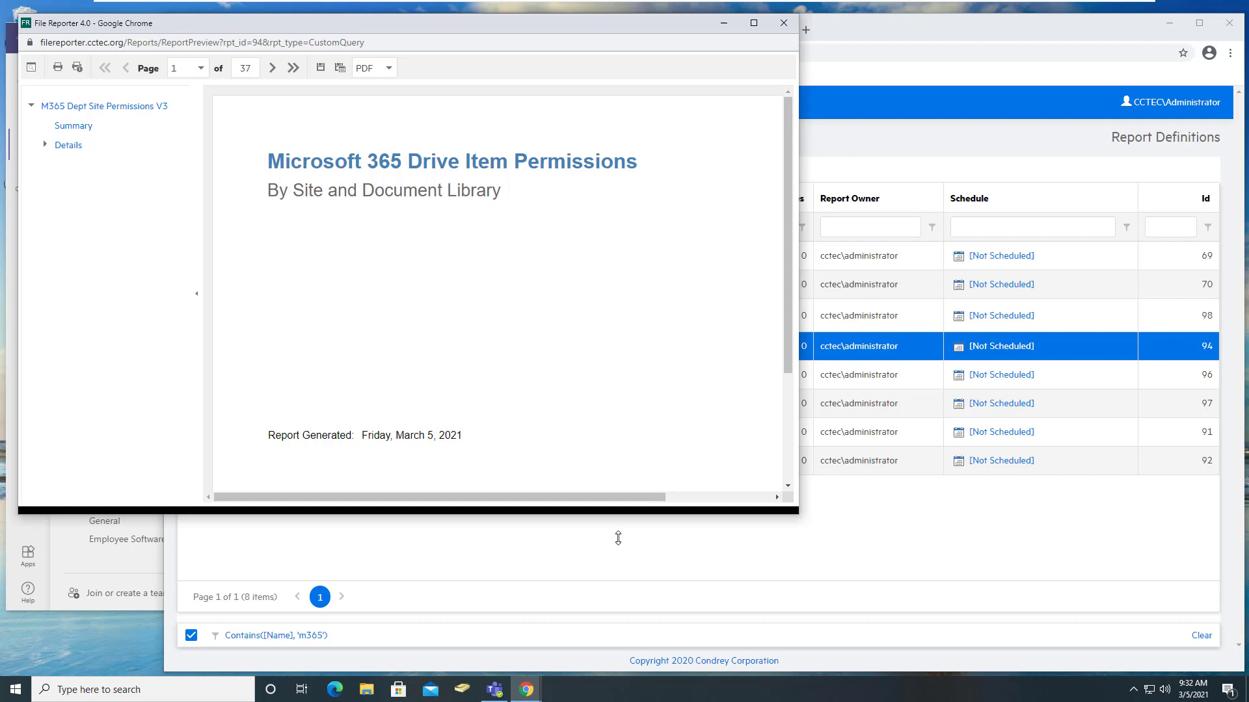
# - Enlarge the preview, view the Permissions Summary, jump to Product Group Documents permissions and back
pyautogui.moveTo(410, 505); pyautogui.dragTo(410, 573)
pyautogui.click(73, 125)
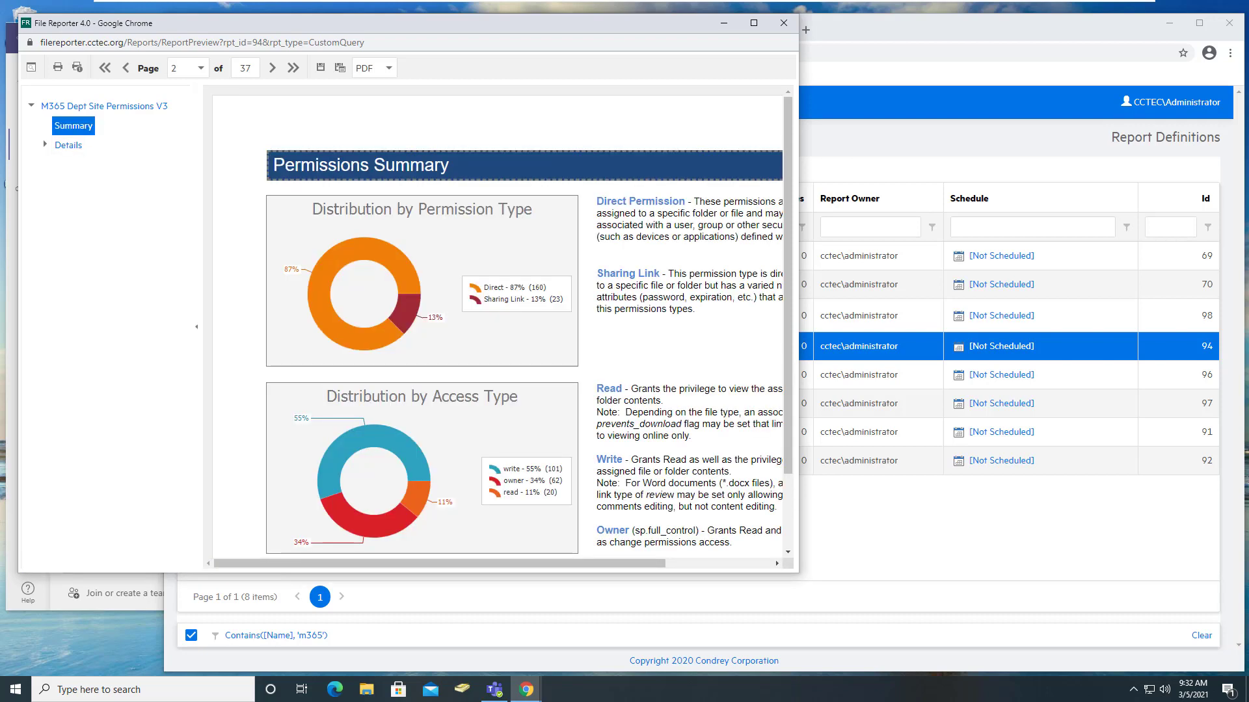
pyautogui.click(44, 145)
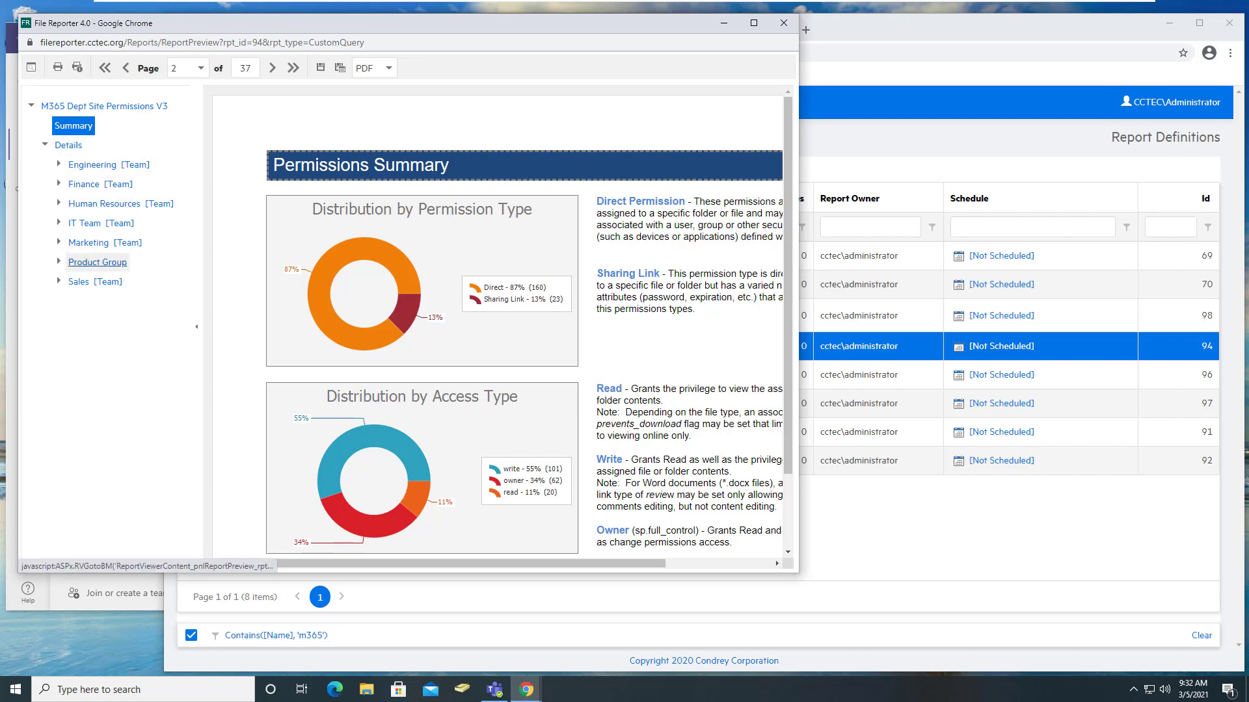
pyautogui.click(59, 261)
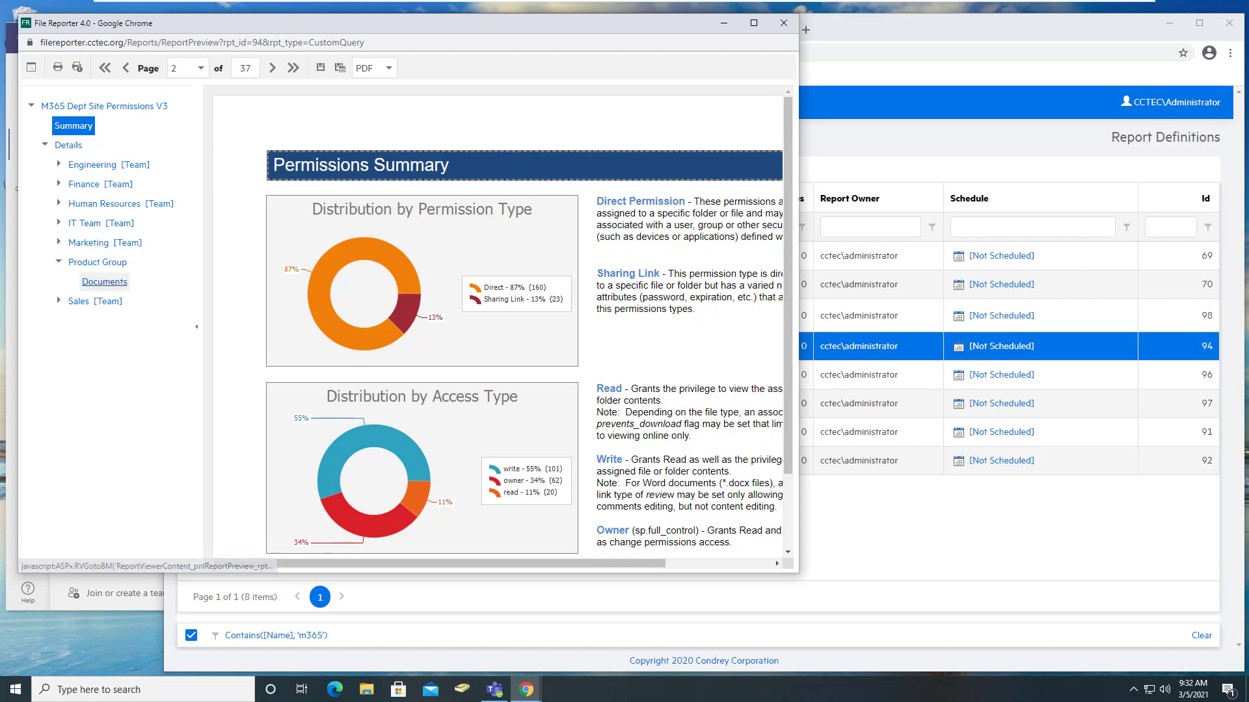
pyautogui.click(105, 281)
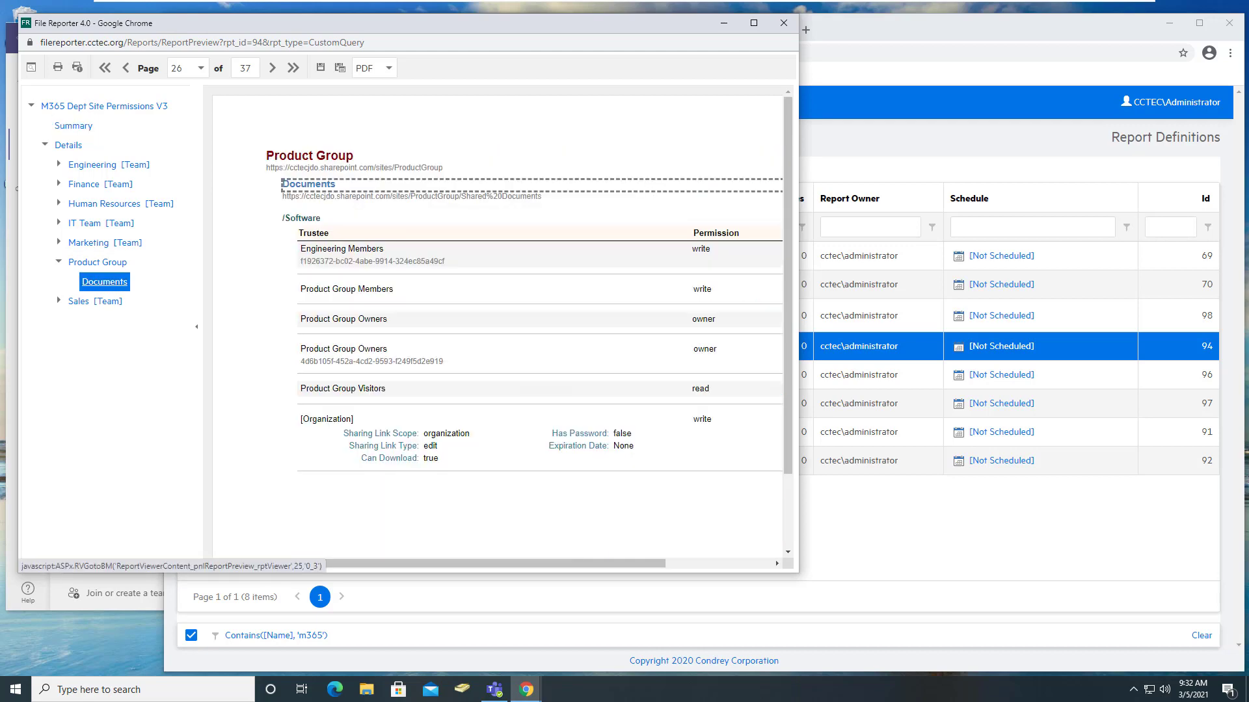
pyautogui.click(74, 125)
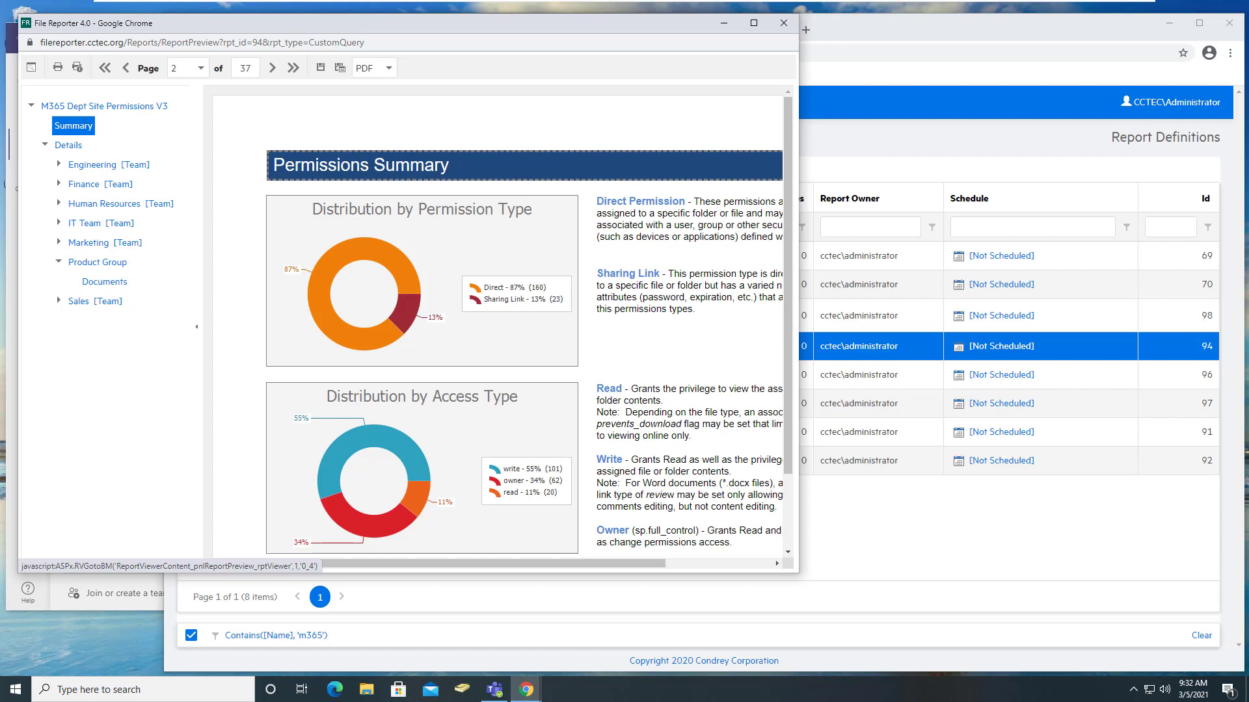
pyautogui.moveTo(798, 239); pyautogui.dragTo(1040, 244)
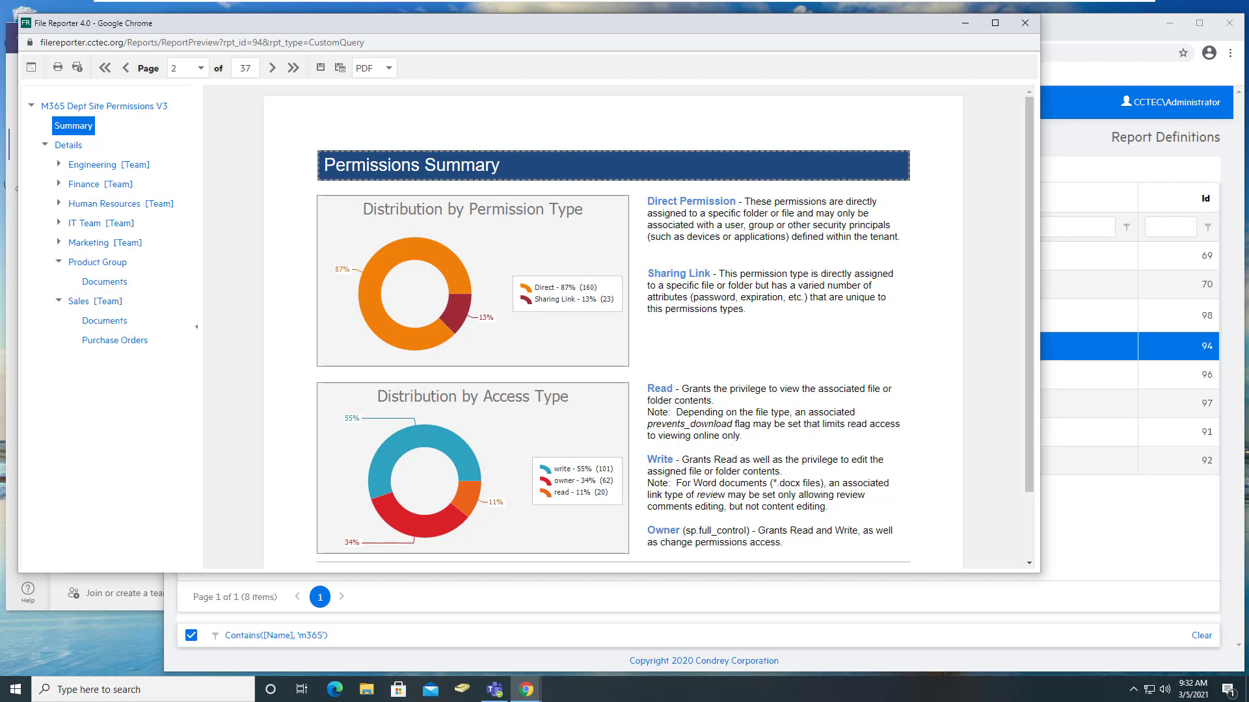
# - Page through the Sales Documents and Purchase Orders permissions, then close the preview
pyautogui.moveTo(196, 327); pyautogui.dragTo(308, 326)
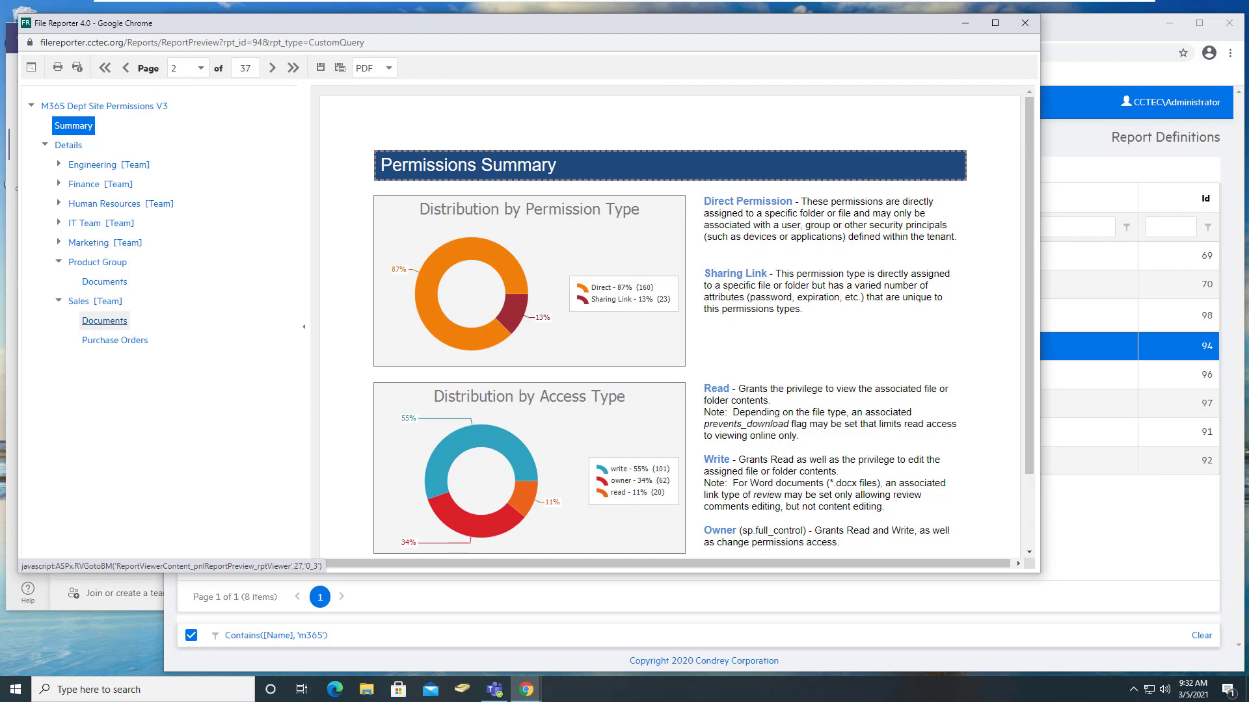
pyautogui.click(105, 320)
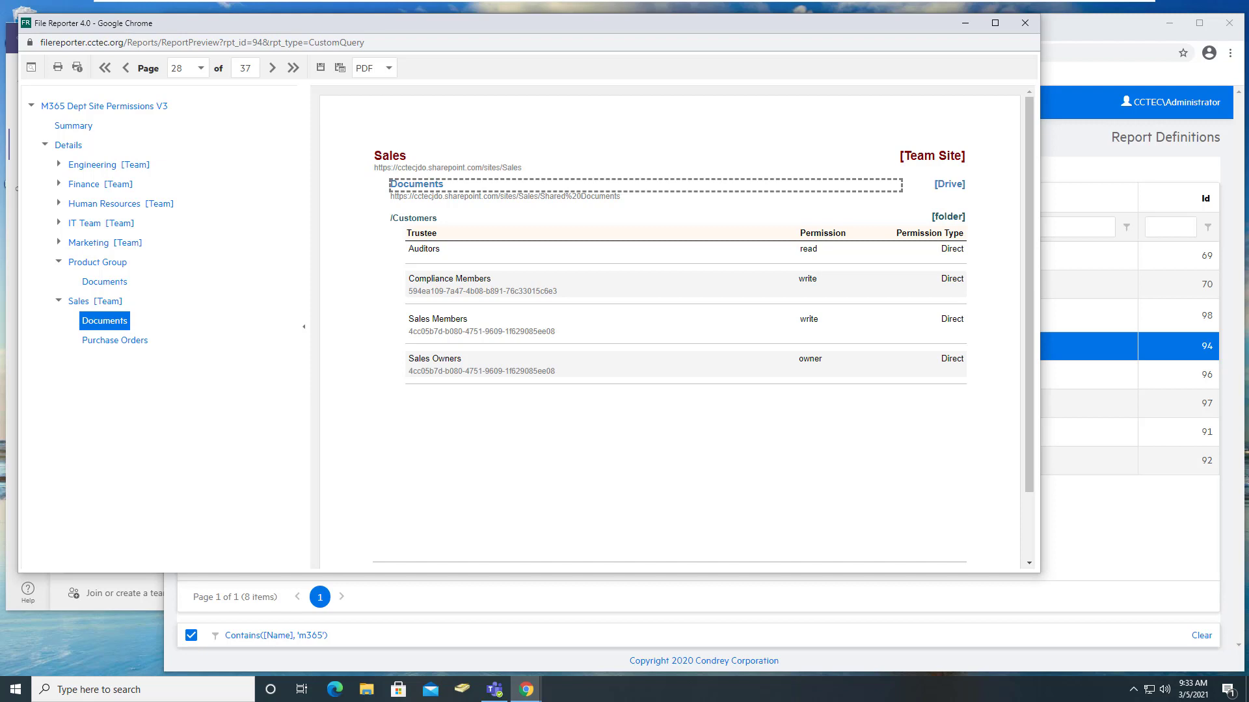
pyautogui.click(273, 67)
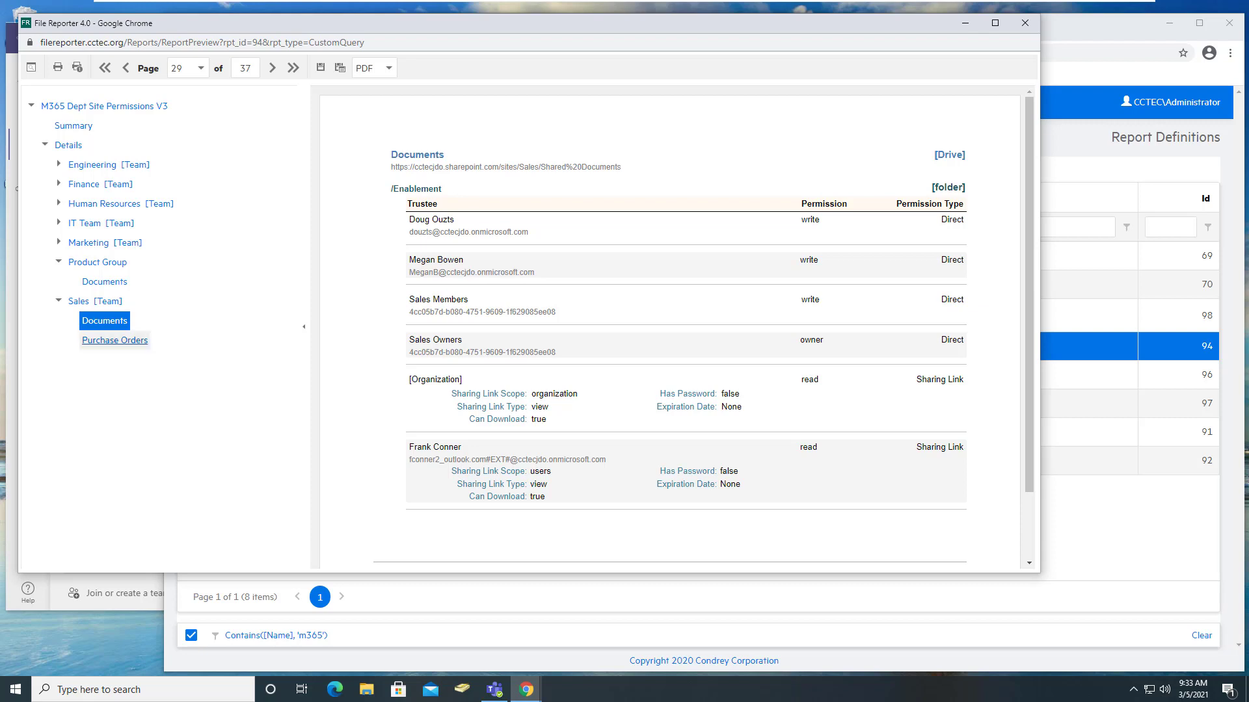
pyautogui.click(114, 340)
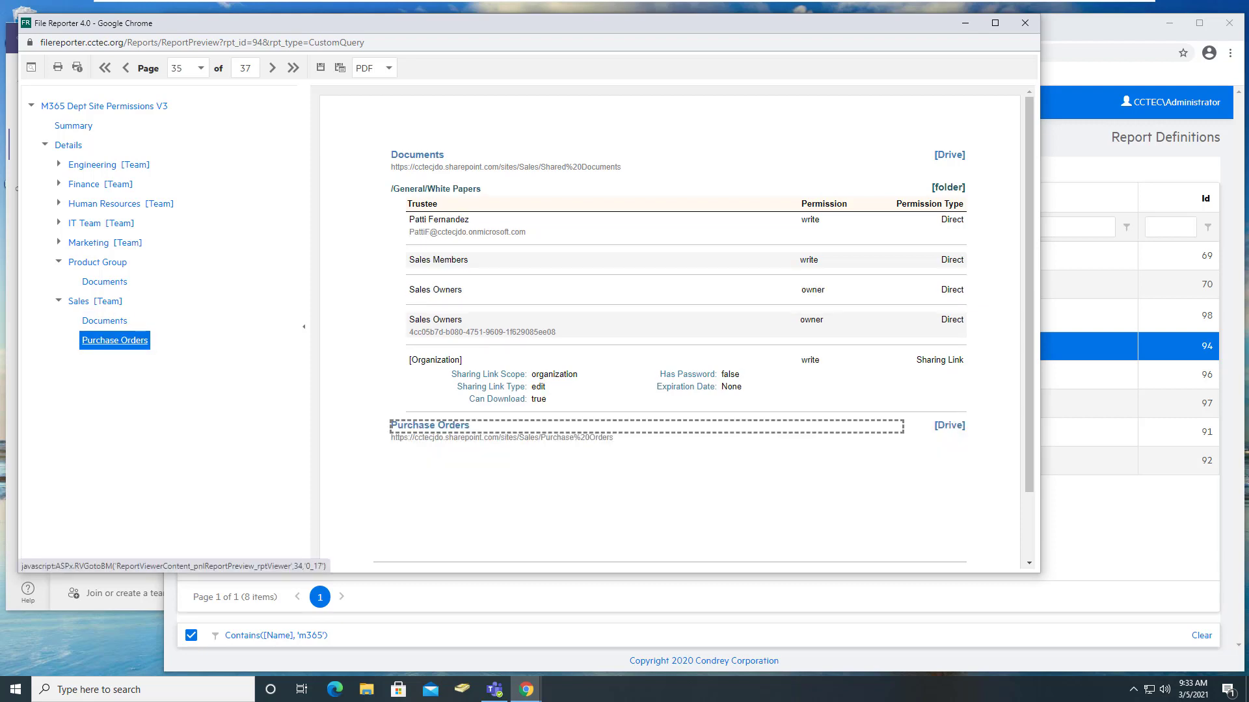
pyautogui.click(272, 68)
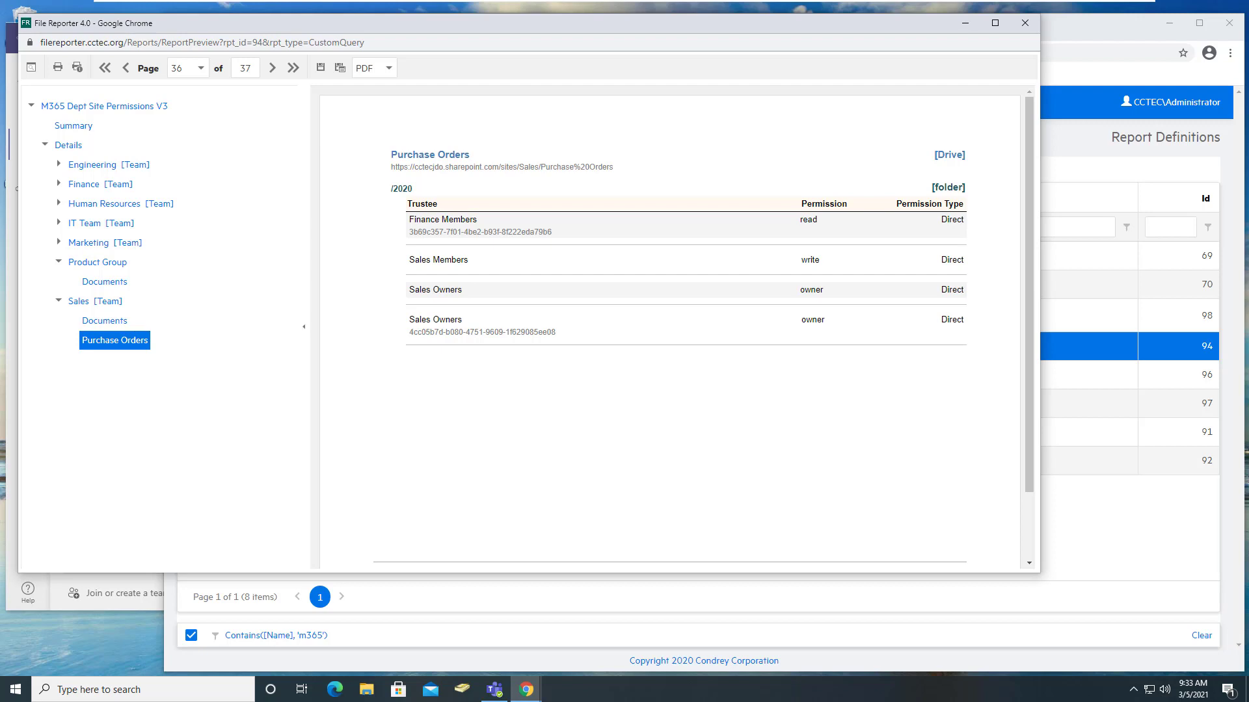
pyautogui.click(1024, 23)
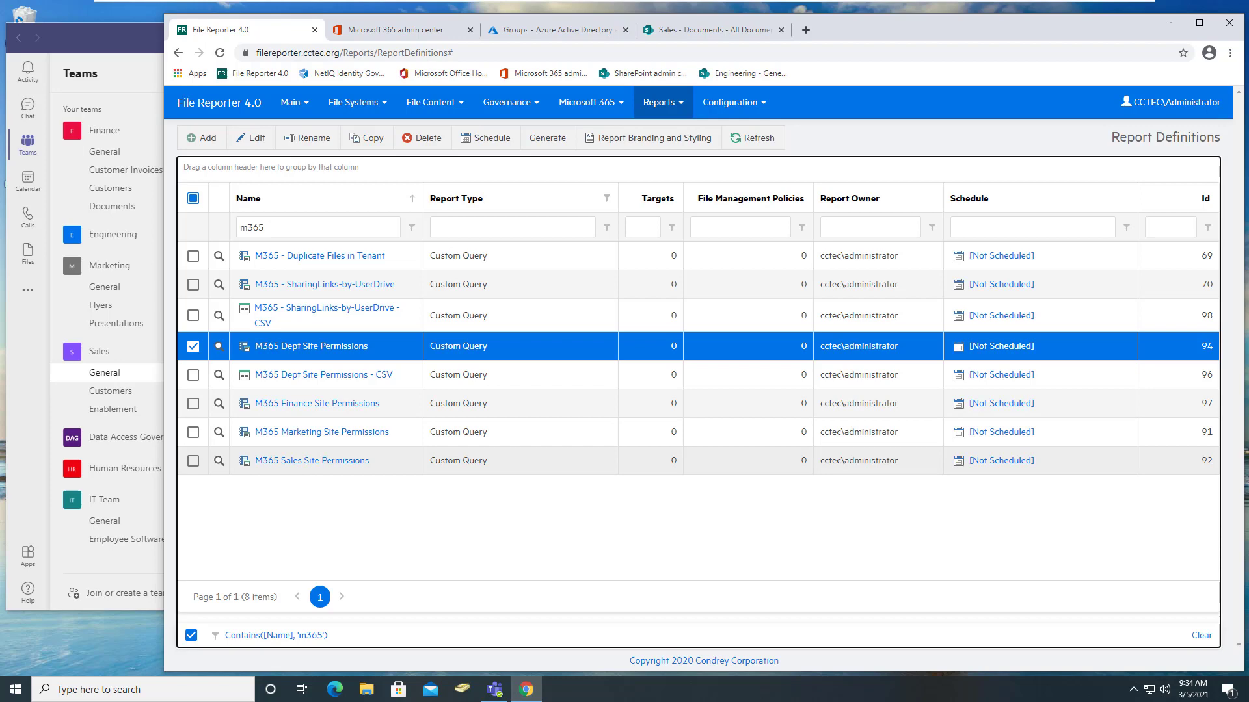
# - Preview the M365 Sales Site Permissions report and view its Permissions Summary in a wider window
pyautogui.click(219, 460)
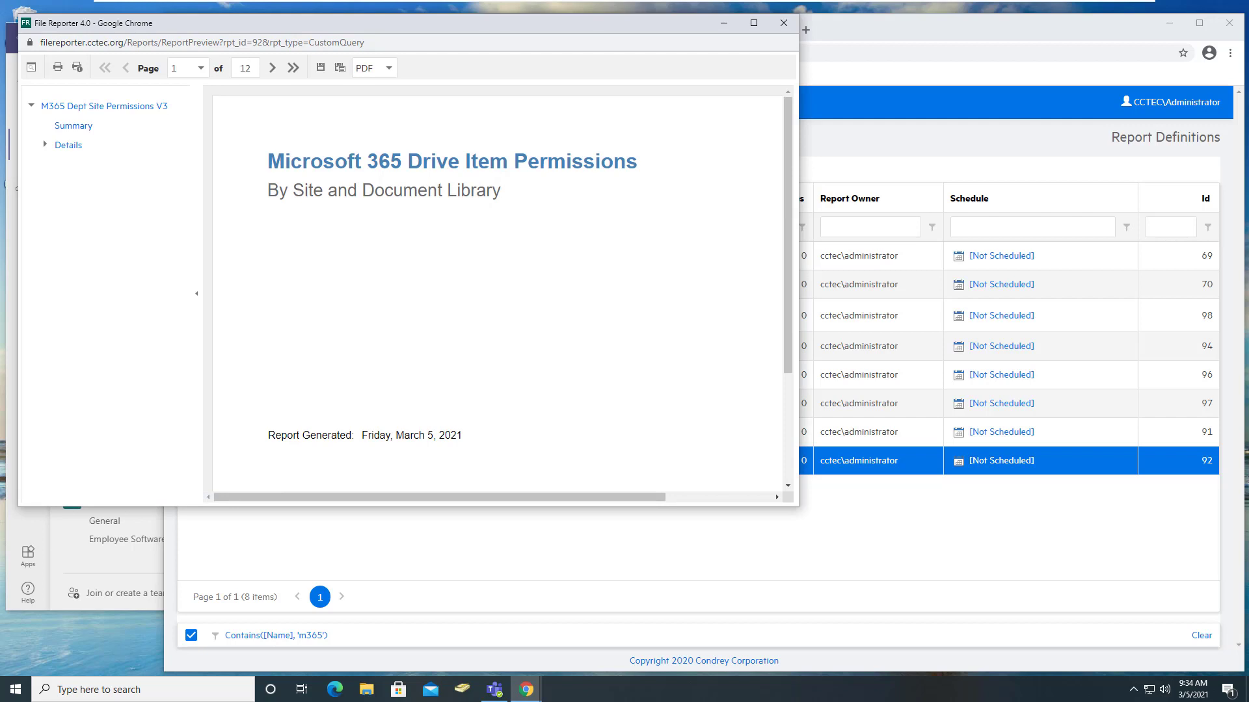
pyautogui.click(73, 125)
pyautogui.moveTo(800, 231); pyautogui.dragTo(927, 231)
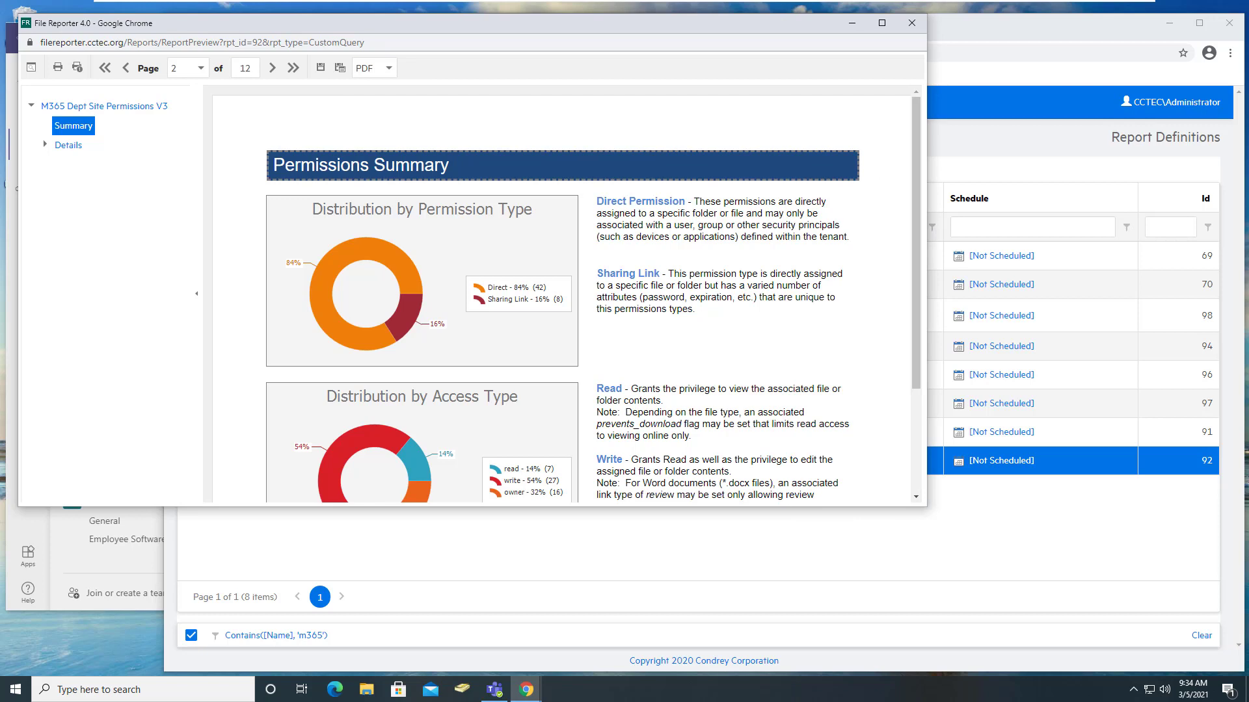
# - Expand the report Details and the Sales team's libraries, then close the preview
pyautogui.click(68, 144)
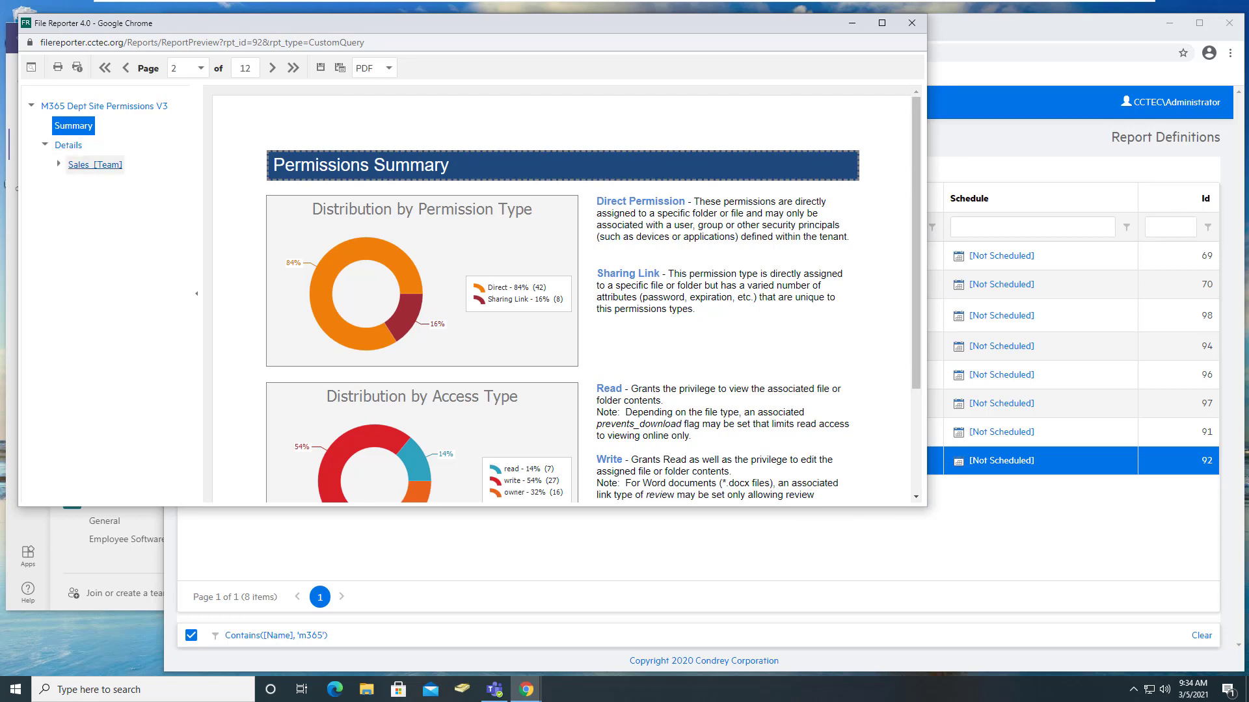
pyautogui.click(95, 164)
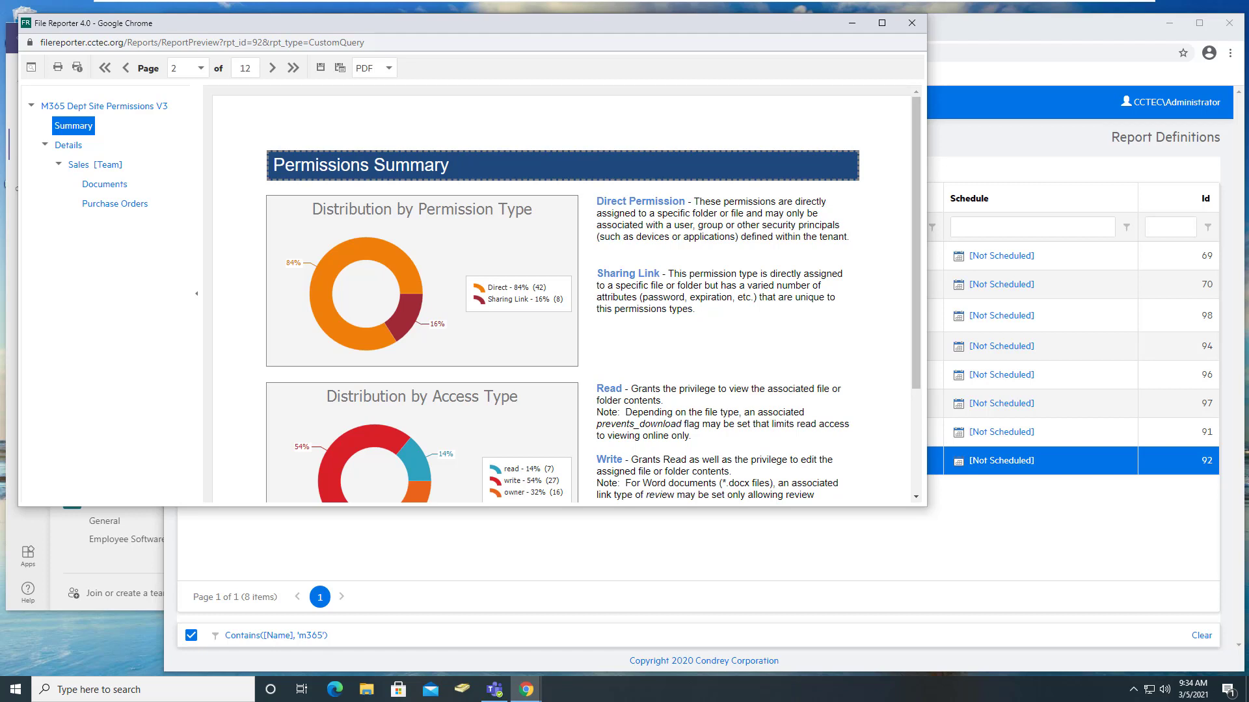
pyautogui.click(912, 23)
pyautogui.click(911, 23)
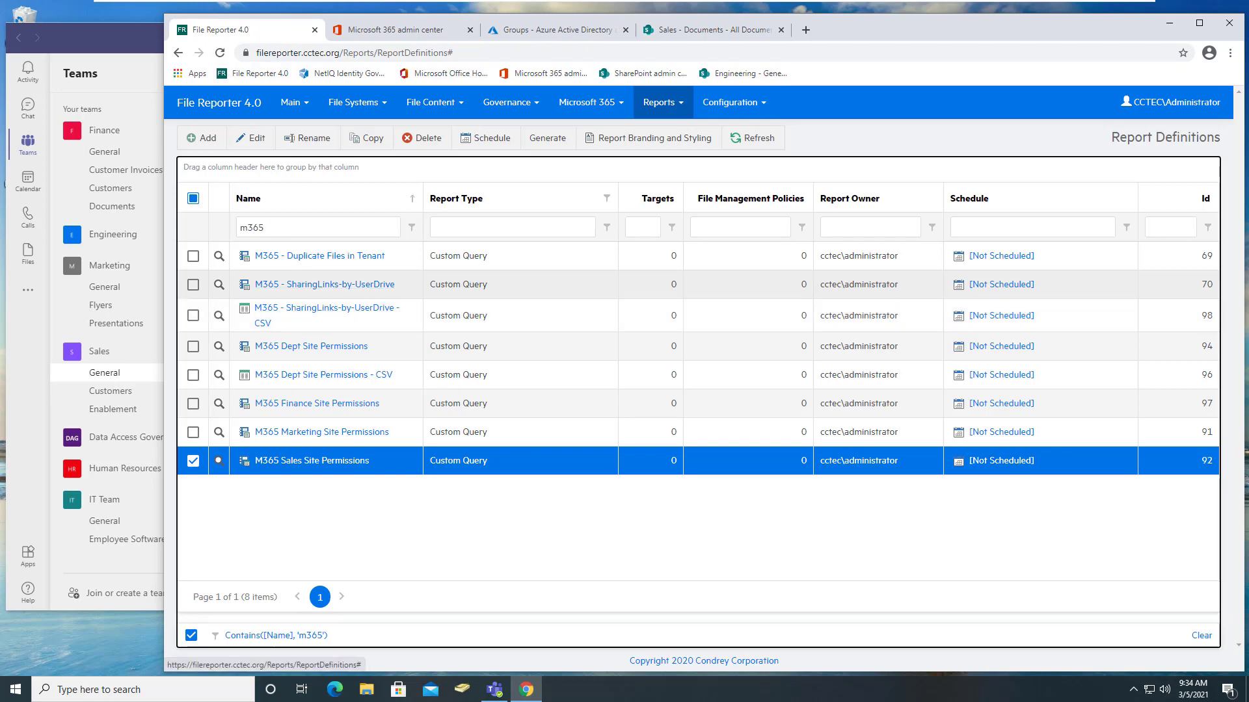
# - Preview the M365 - SharingLinks-by-UserDrive report and list the CCTEC Tenant's user drives
pyautogui.click(325, 283)
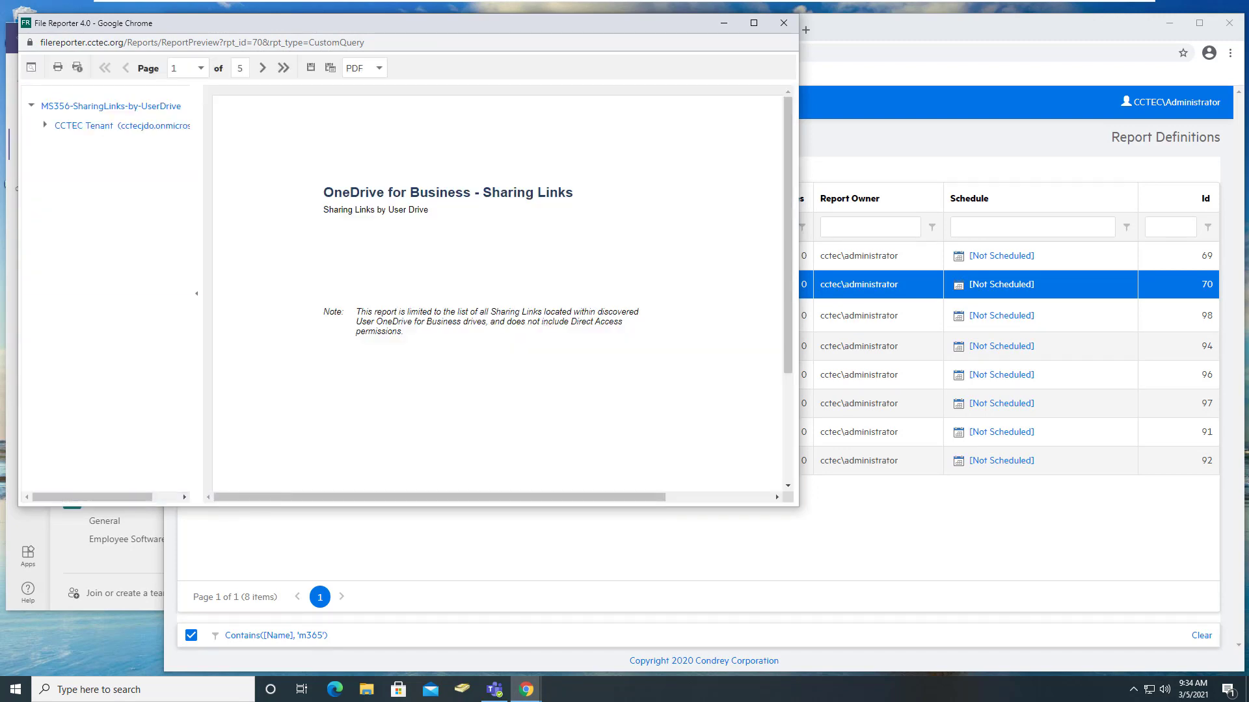
pyautogui.moveTo(197, 292); pyautogui.dragTo(242, 292)
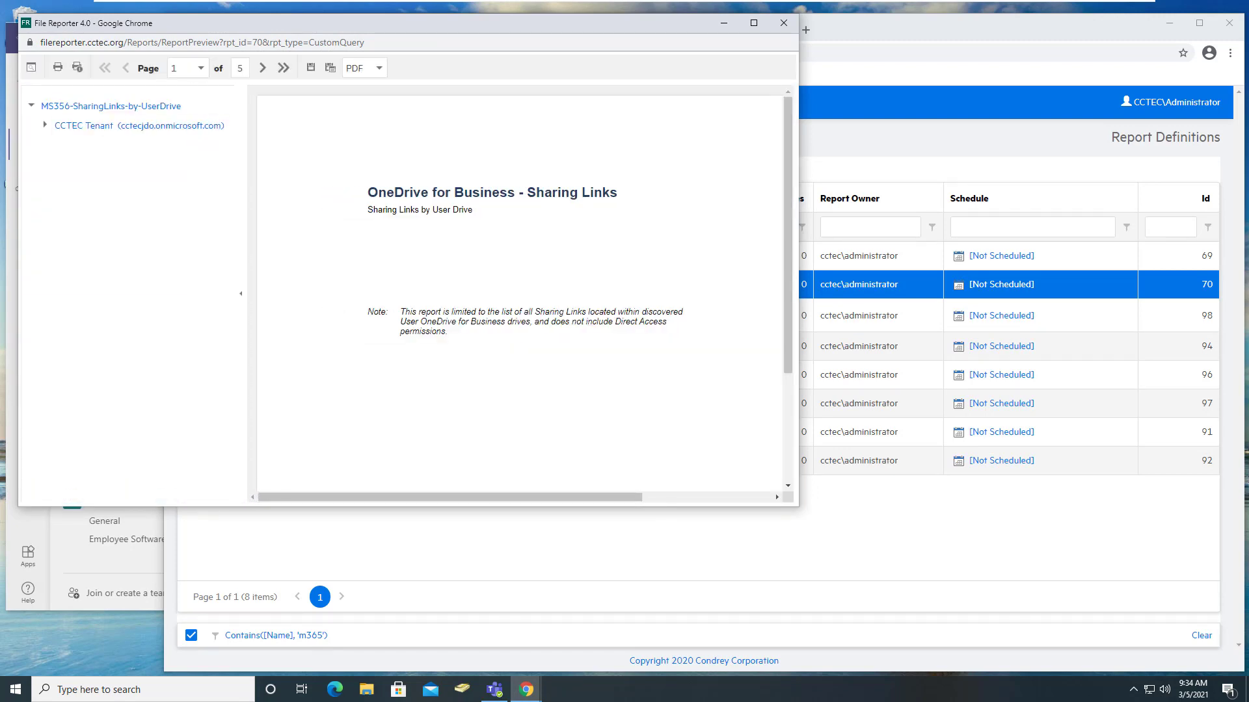
pyautogui.click(45, 125)
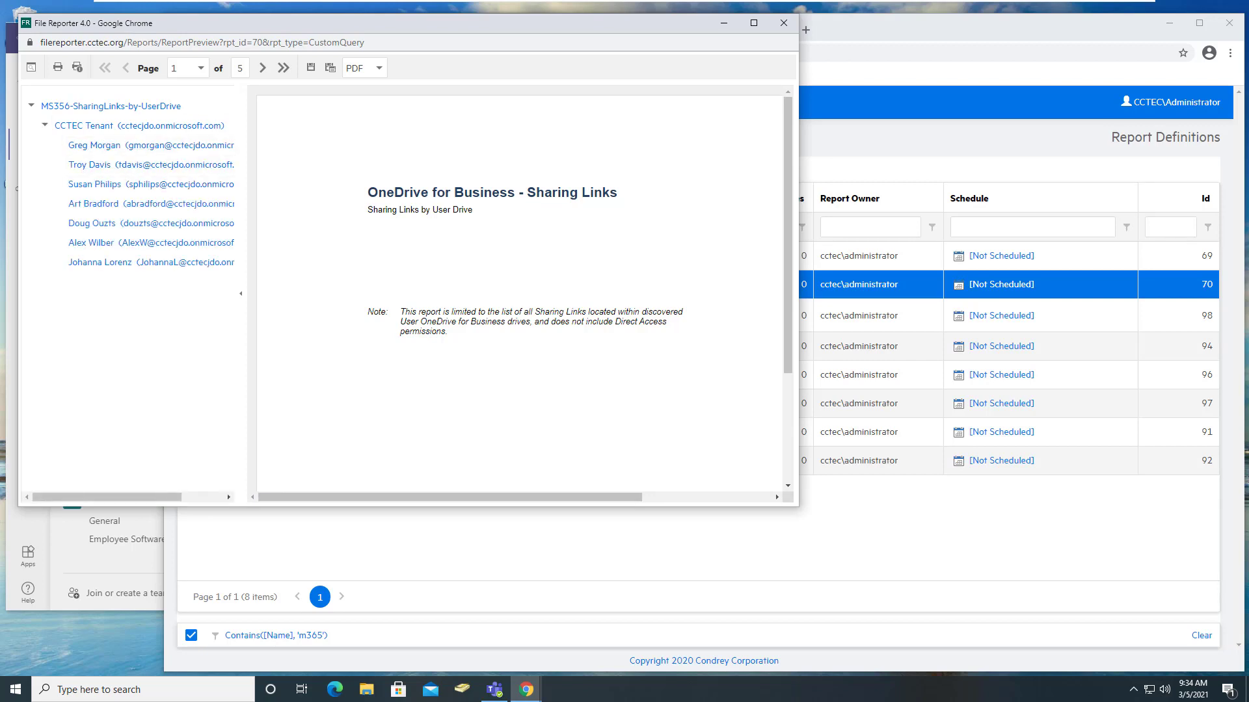
pyautogui.moveTo(373, 293); pyautogui.dragTo(392, 293)
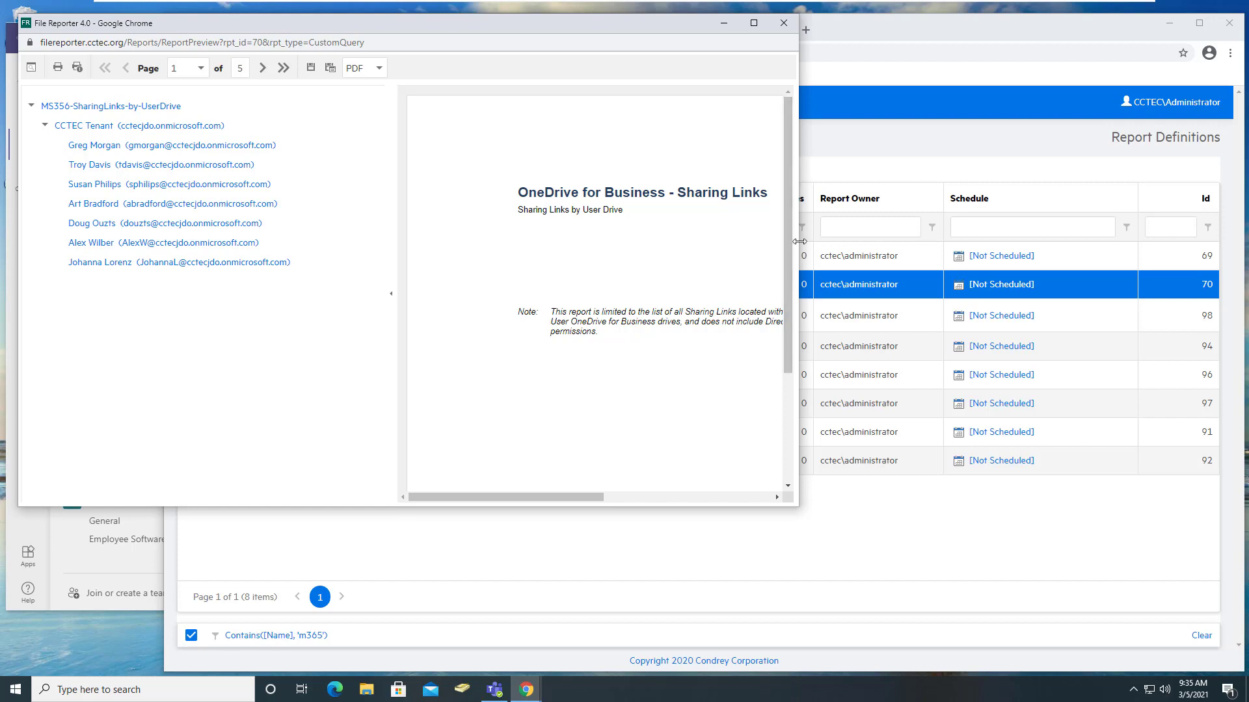
pyautogui.moveTo(798, 242); pyautogui.dragTo(836, 240)
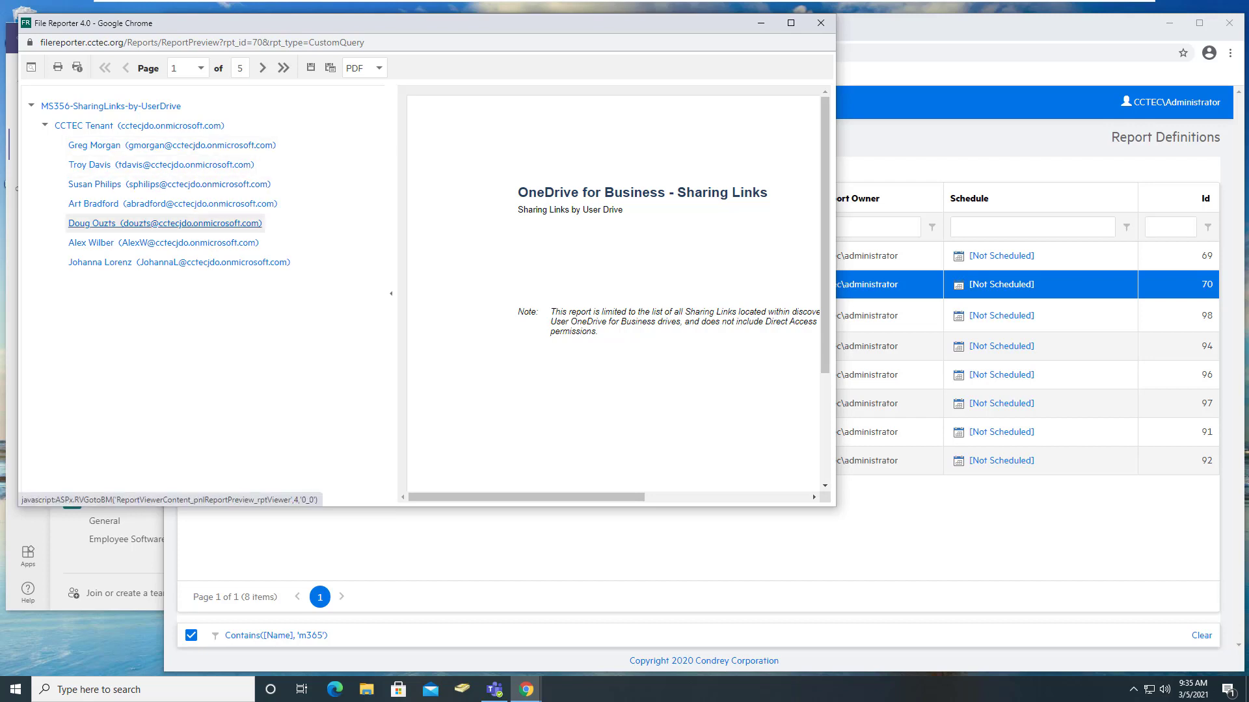
# - Inspect one user's drive sharing links, widening the window to show the Link Type column
pyautogui.click(165, 224)
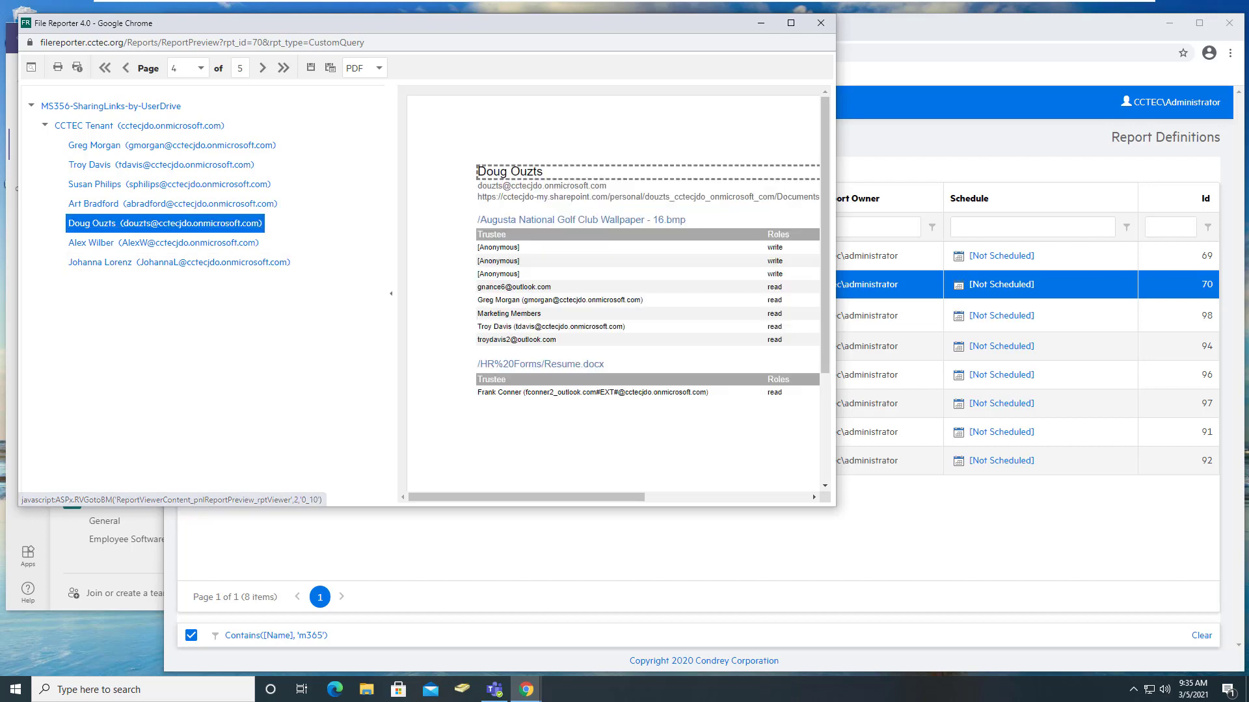
pyautogui.moveTo(835, 238); pyautogui.dragTo(895, 238)
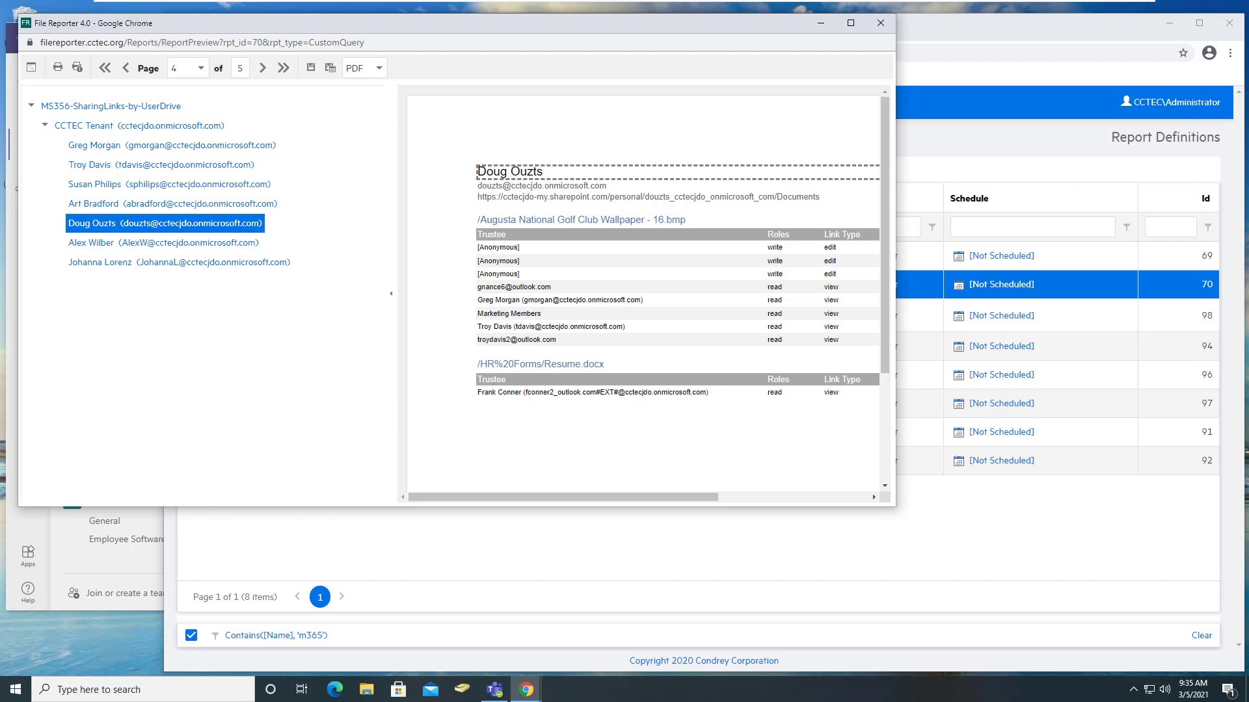
# - Close the preview and browse to the HQ Share (G:) drive in File Explorer
pyautogui.click(880, 23)
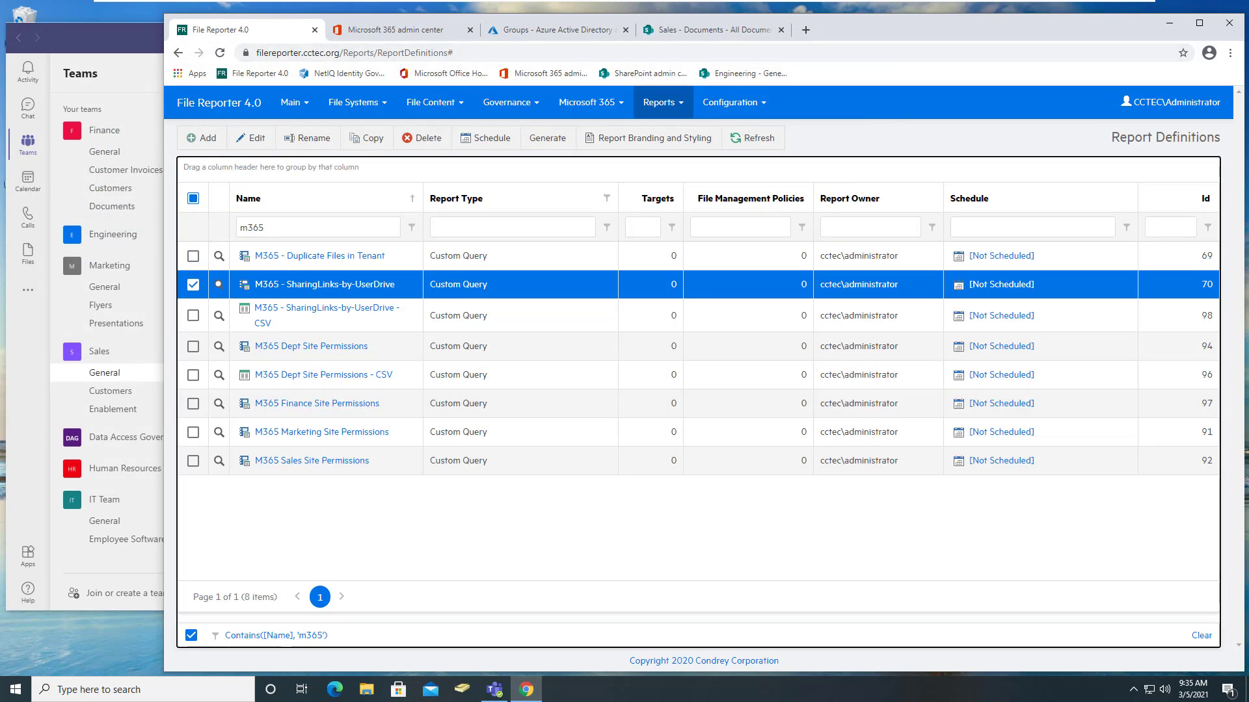
pyautogui.click(366, 690)
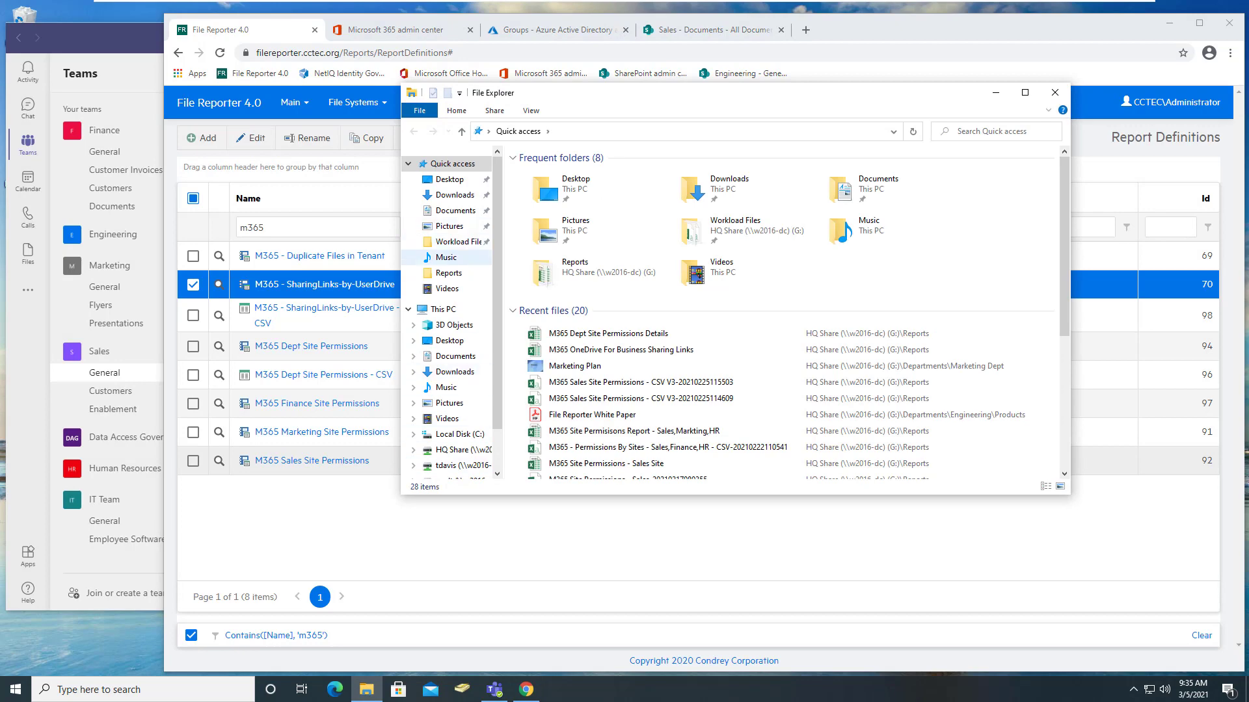
pyautogui.click(458, 450)
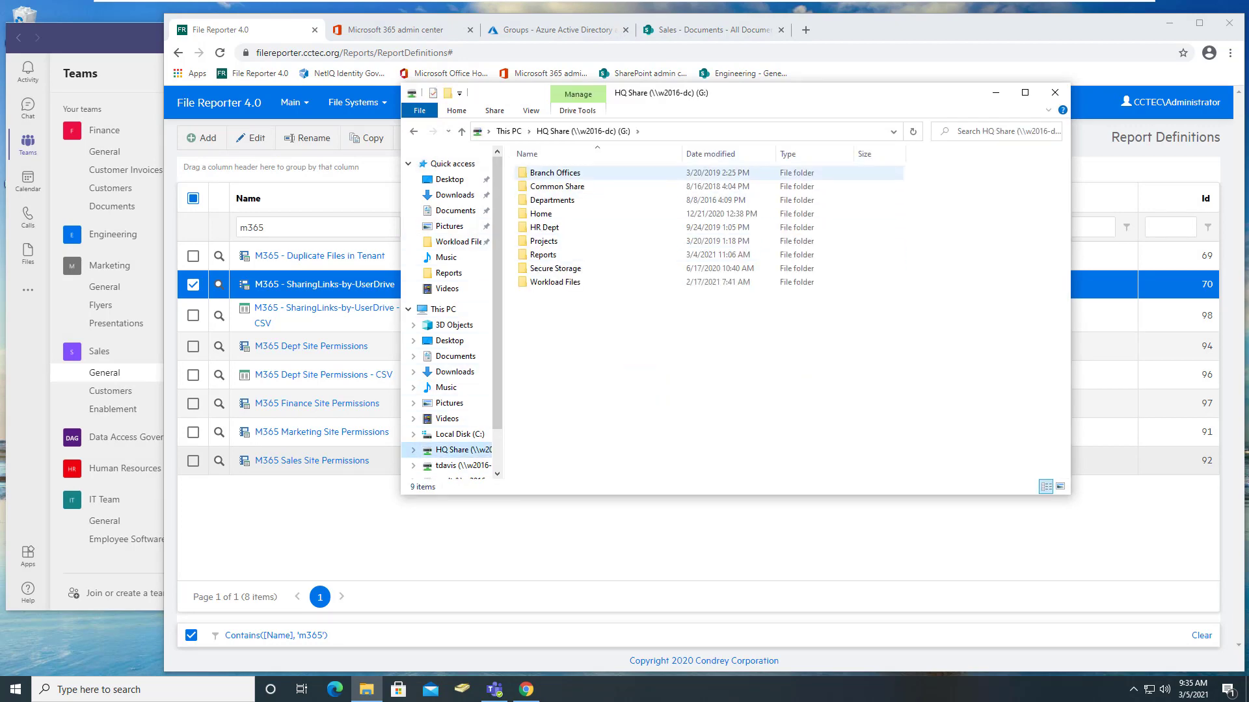
# - Open the Reports folder and the M365 Dept Site Permissions Details workbook in Excel
pyautogui.doubleClick(544, 254)
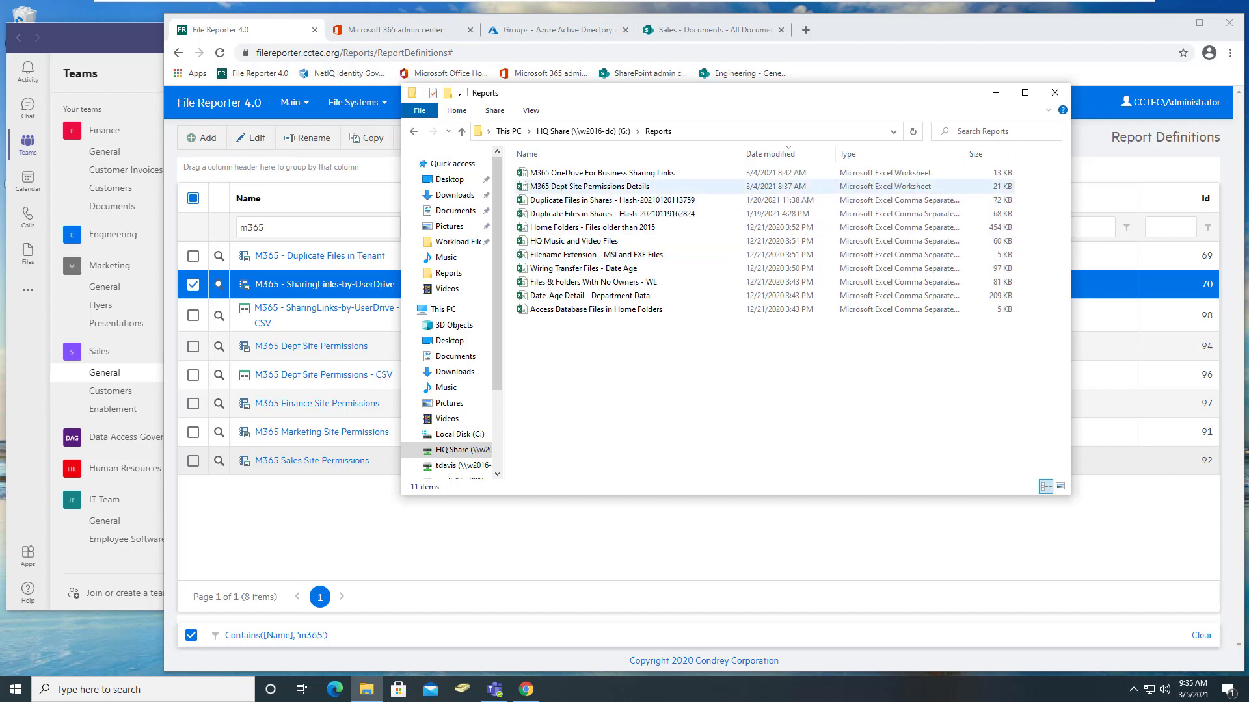
pyautogui.click(590, 186)
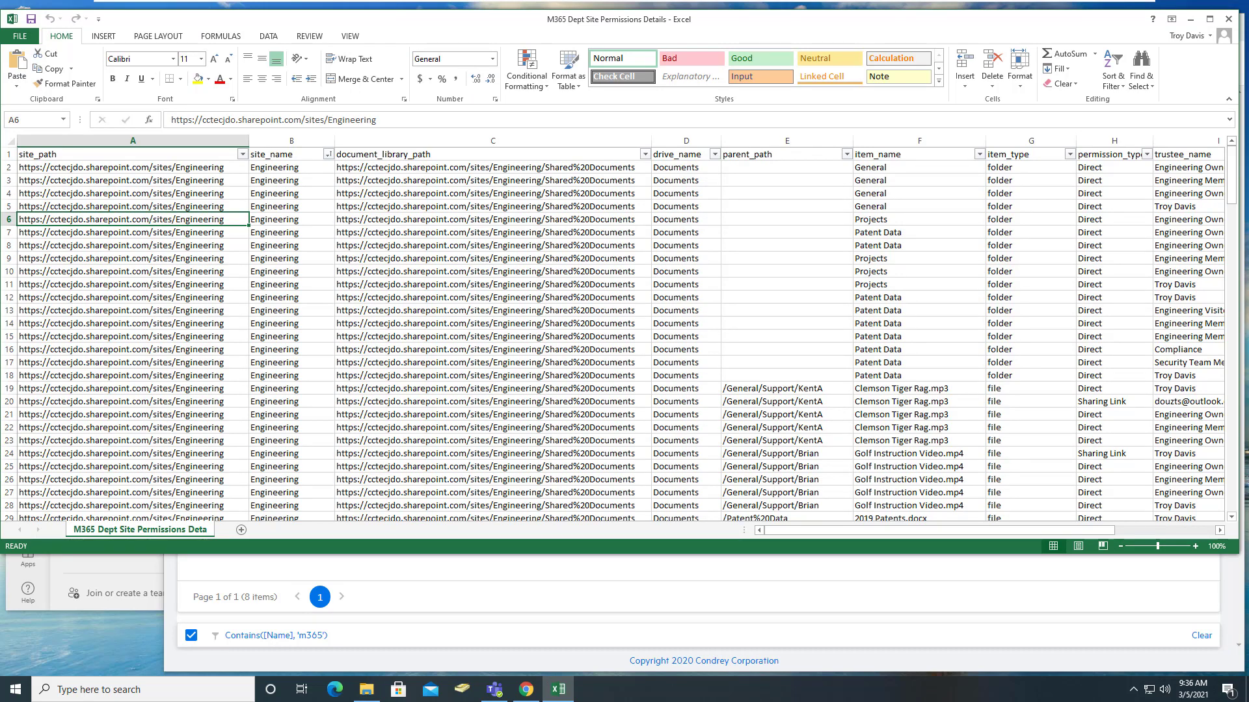
# - Filter permission_type to Sharing Link rows only and inspect the Architecture-01.png link and its trustee
pyautogui.click(1146, 155)
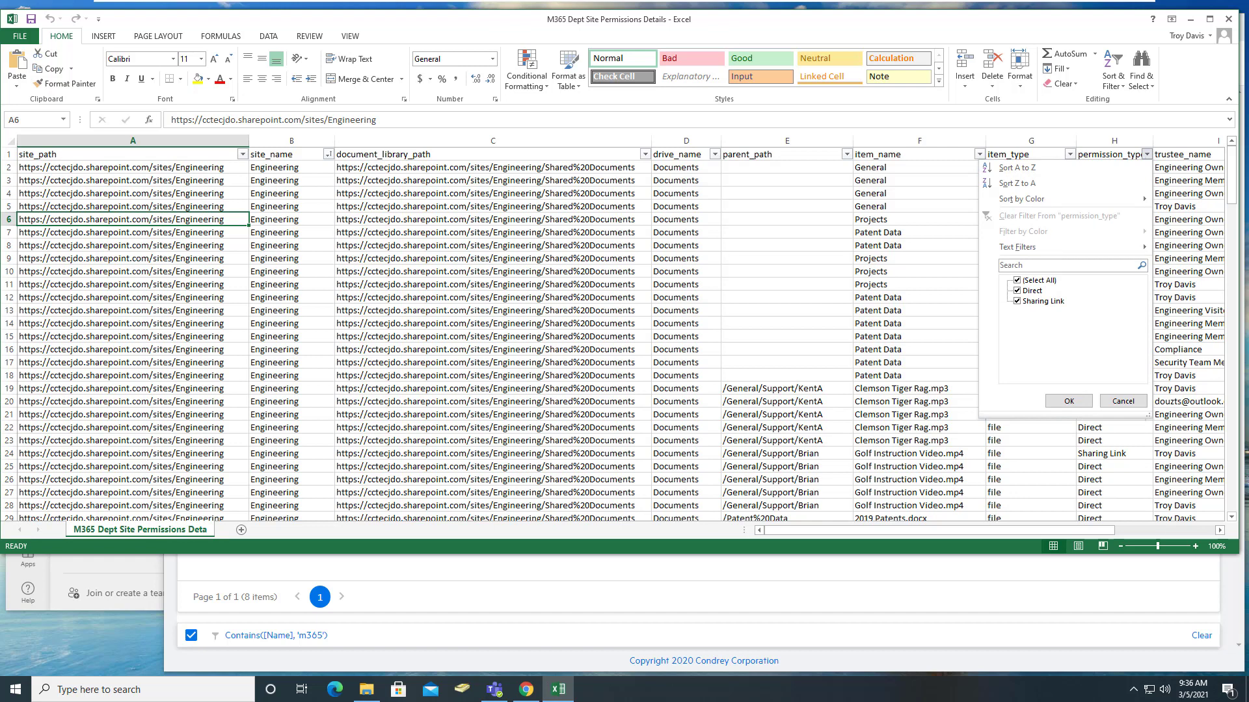
pyautogui.click(1017, 291)
pyautogui.click(1068, 402)
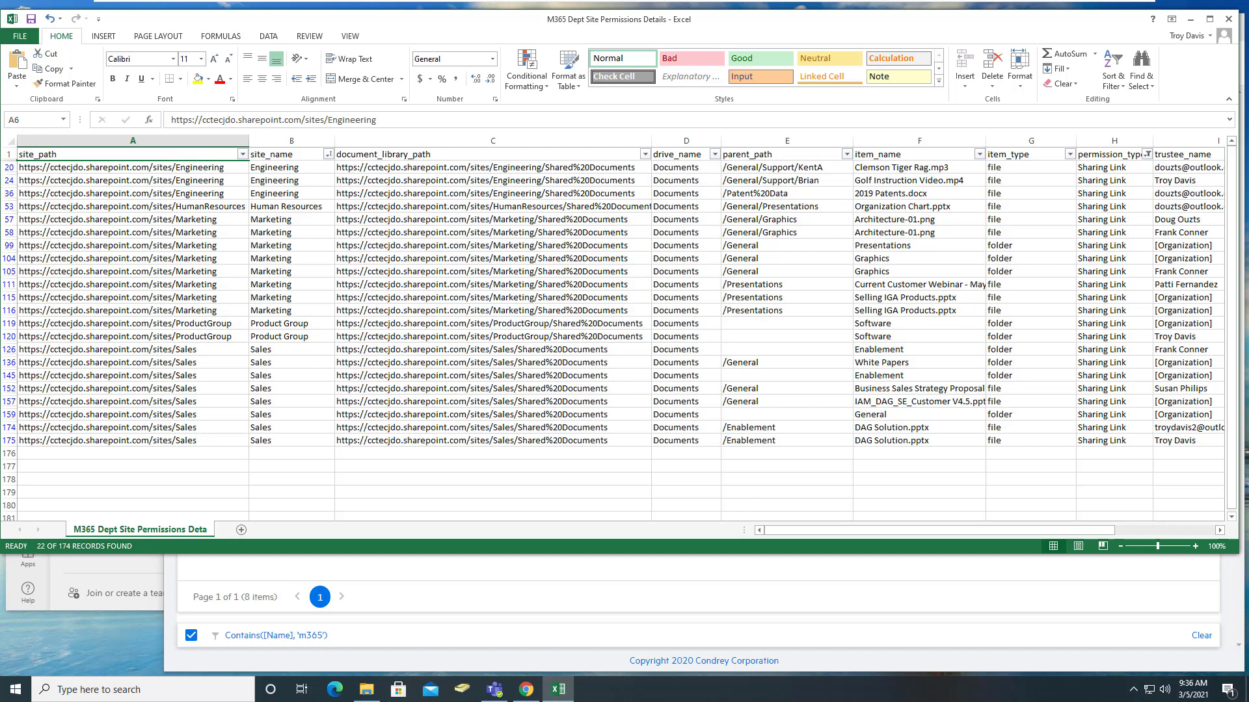
pyautogui.click(780, 219)
pyautogui.press('Right')
pyautogui.press('Right')
pyautogui.press('Right')
pyautogui.press('Right')
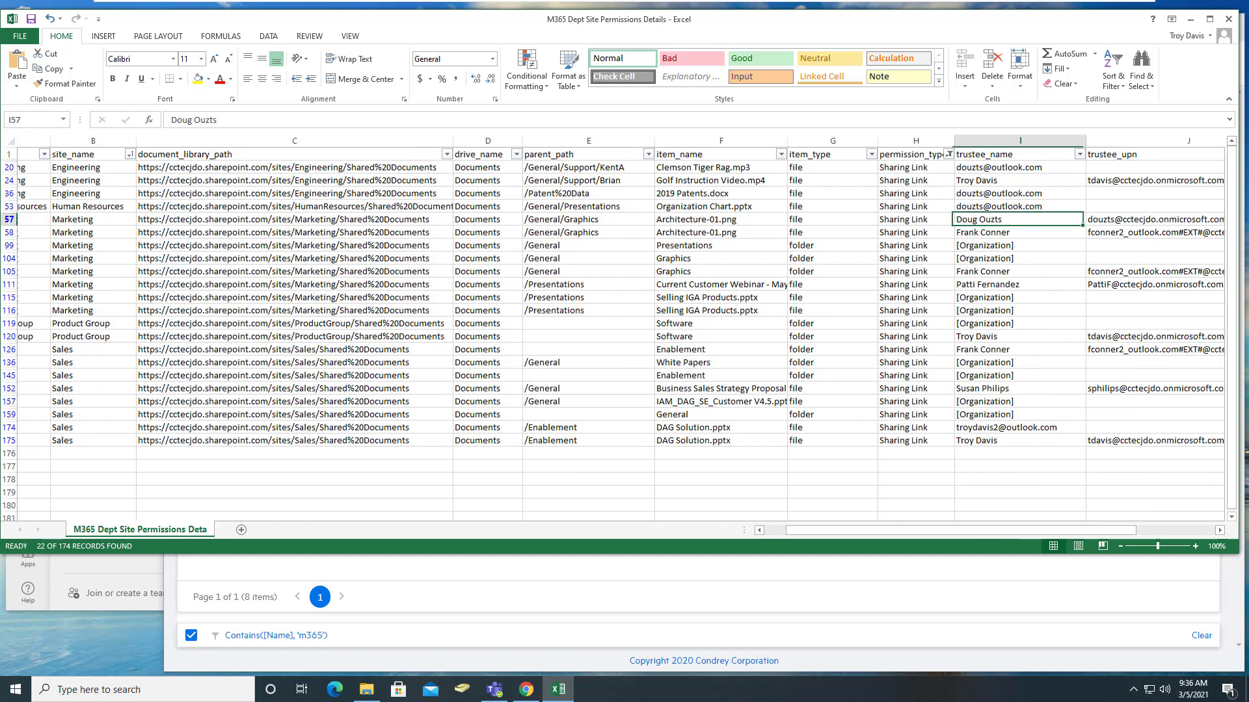
pyautogui.press('Right')
pyautogui.press('Right')
pyautogui.press('Right')
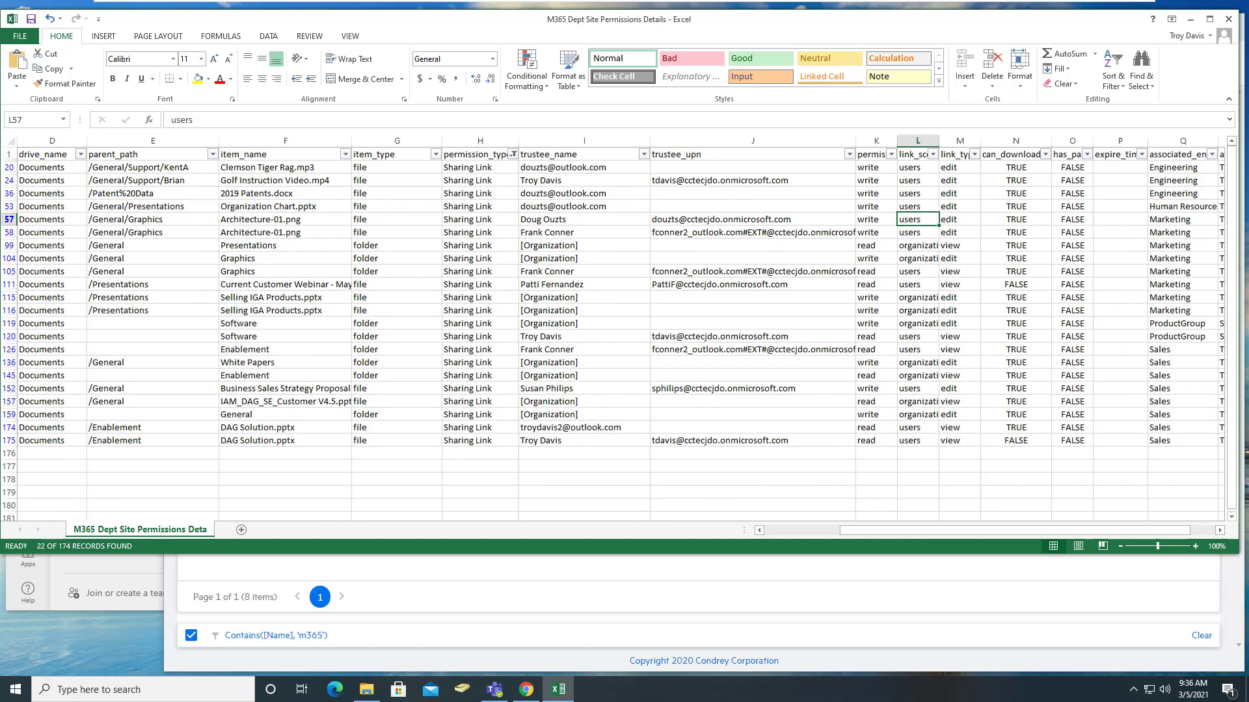
pyautogui.click(585, 167)
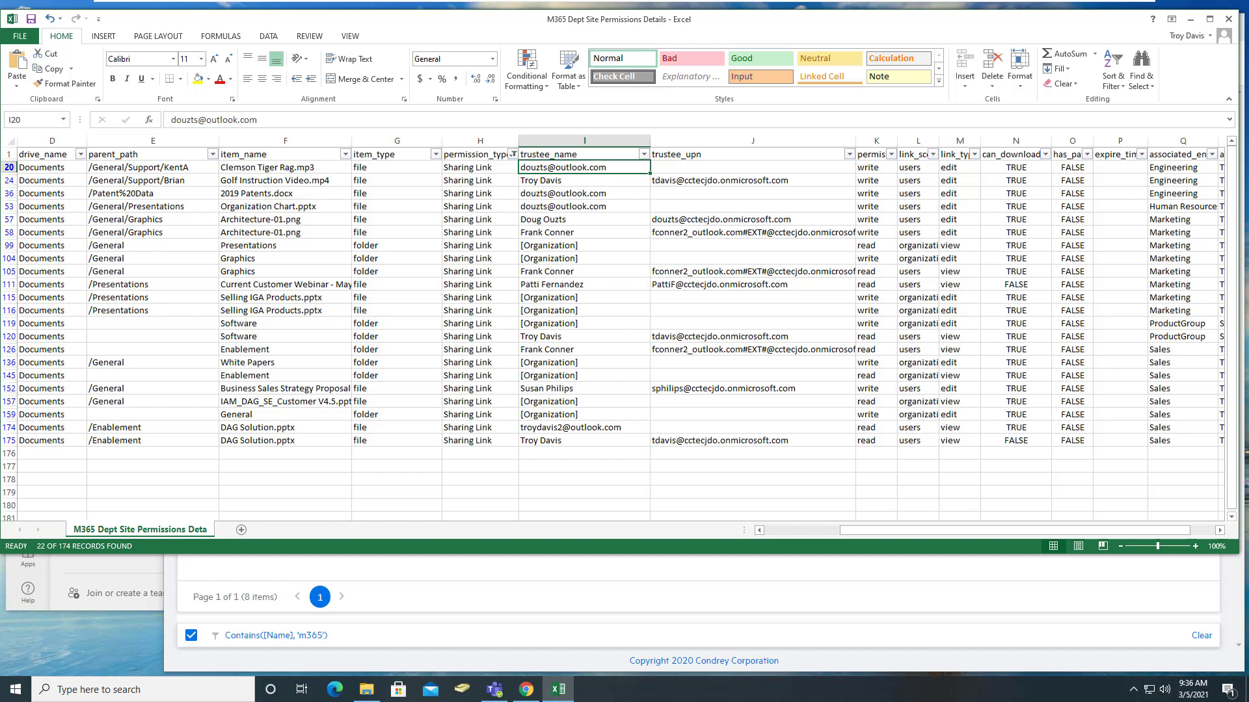
# - Widen link_scope to show organization in full and inspect the associated entity for 2019 Patents.docx
pyautogui.moveTo(938, 141); pyautogui.dragTo(958, 141)
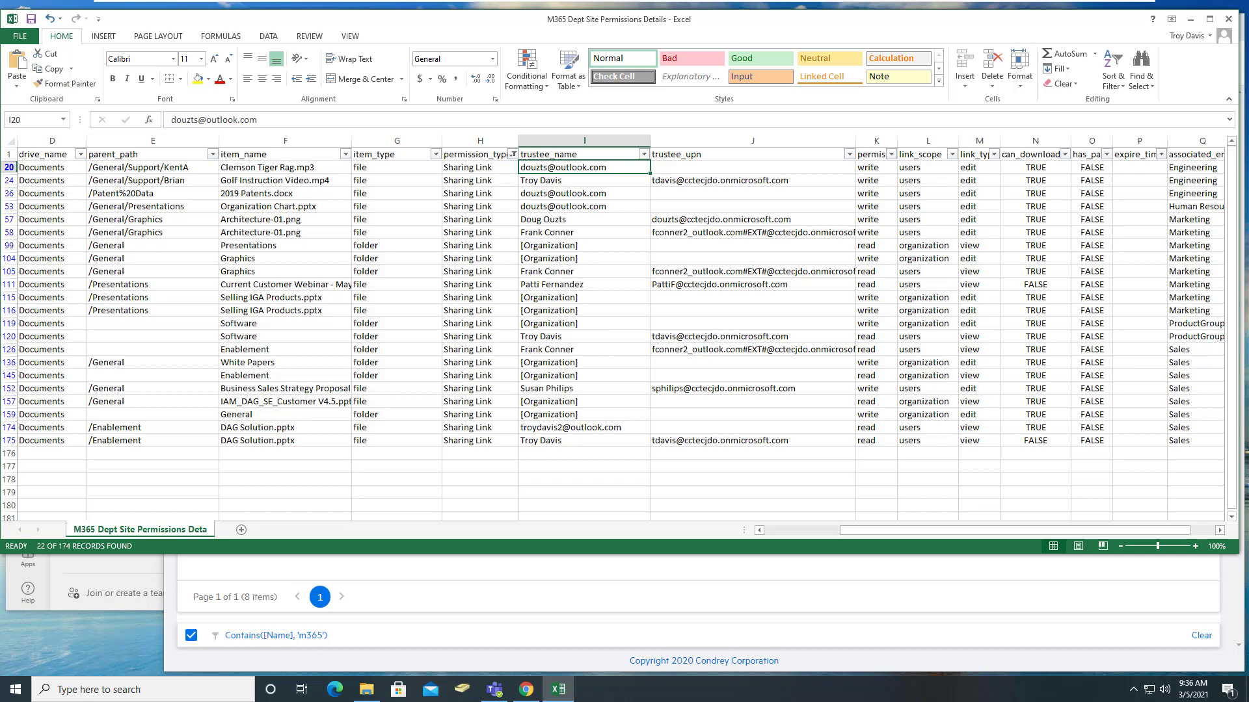
pyautogui.click(1195, 193)
pyautogui.press('Right')
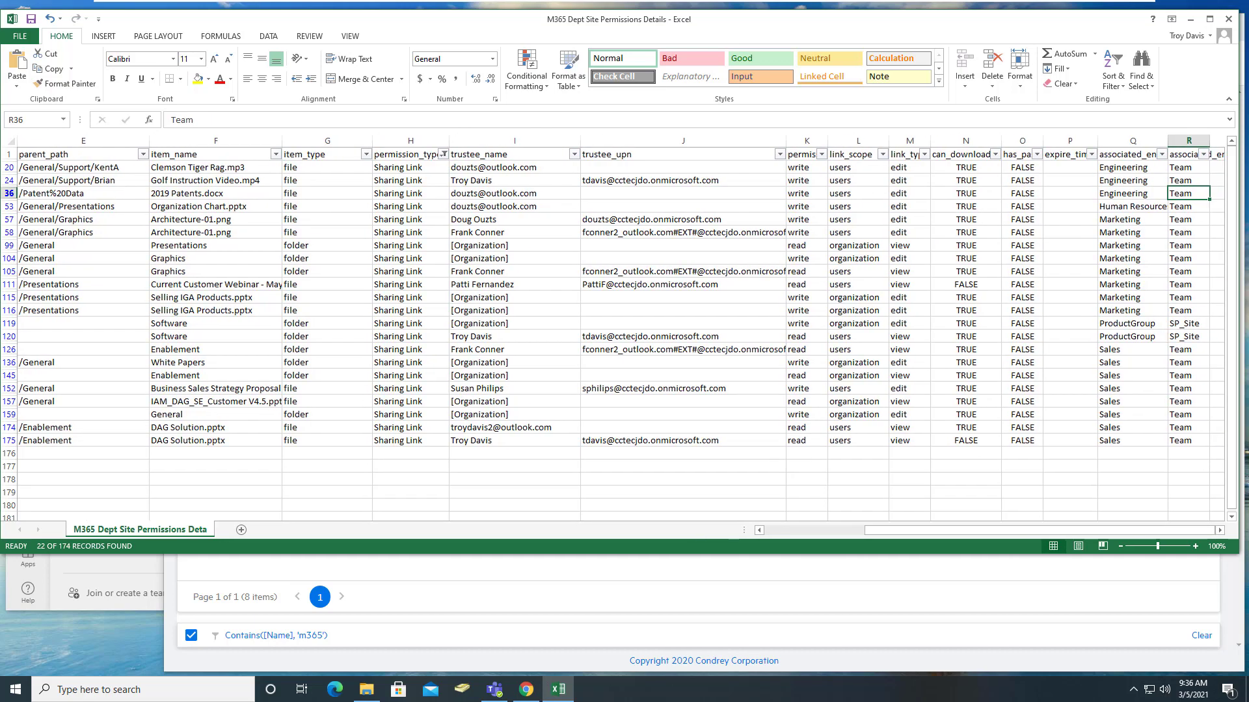
pyautogui.press('Right')
pyautogui.press('Left')
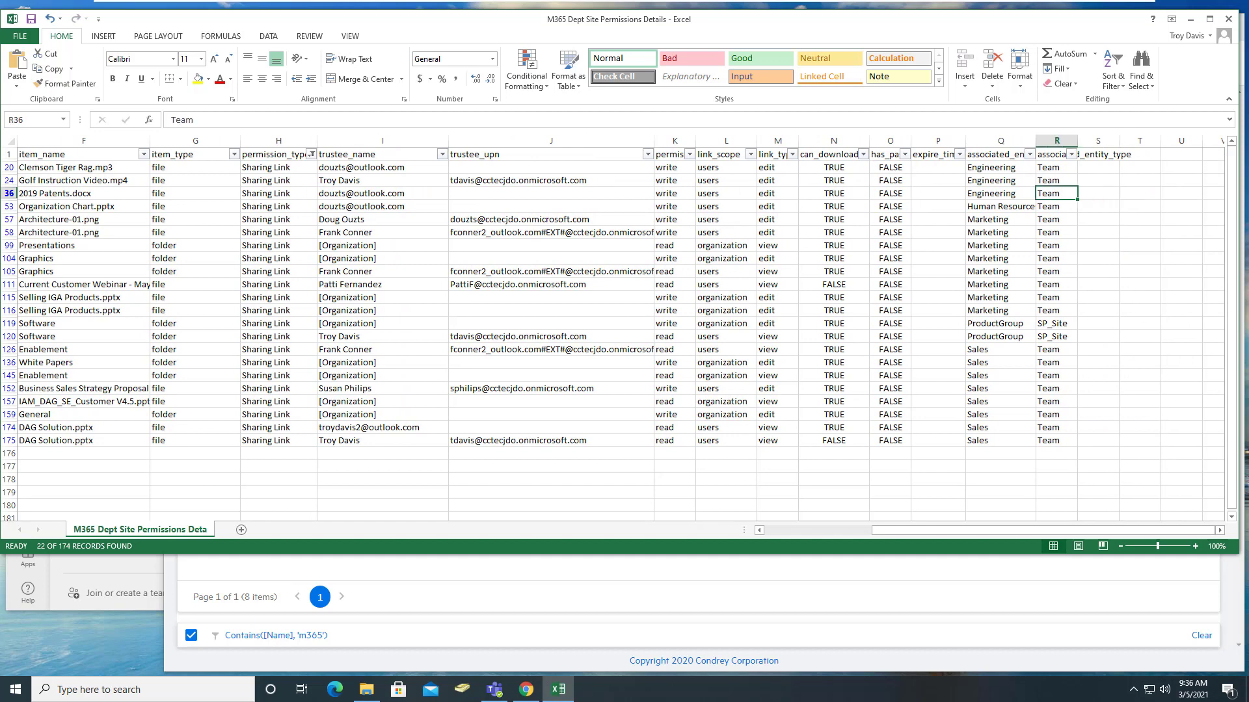
pyautogui.press('Left')
pyautogui.press('Right')
pyautogui.press('Left')
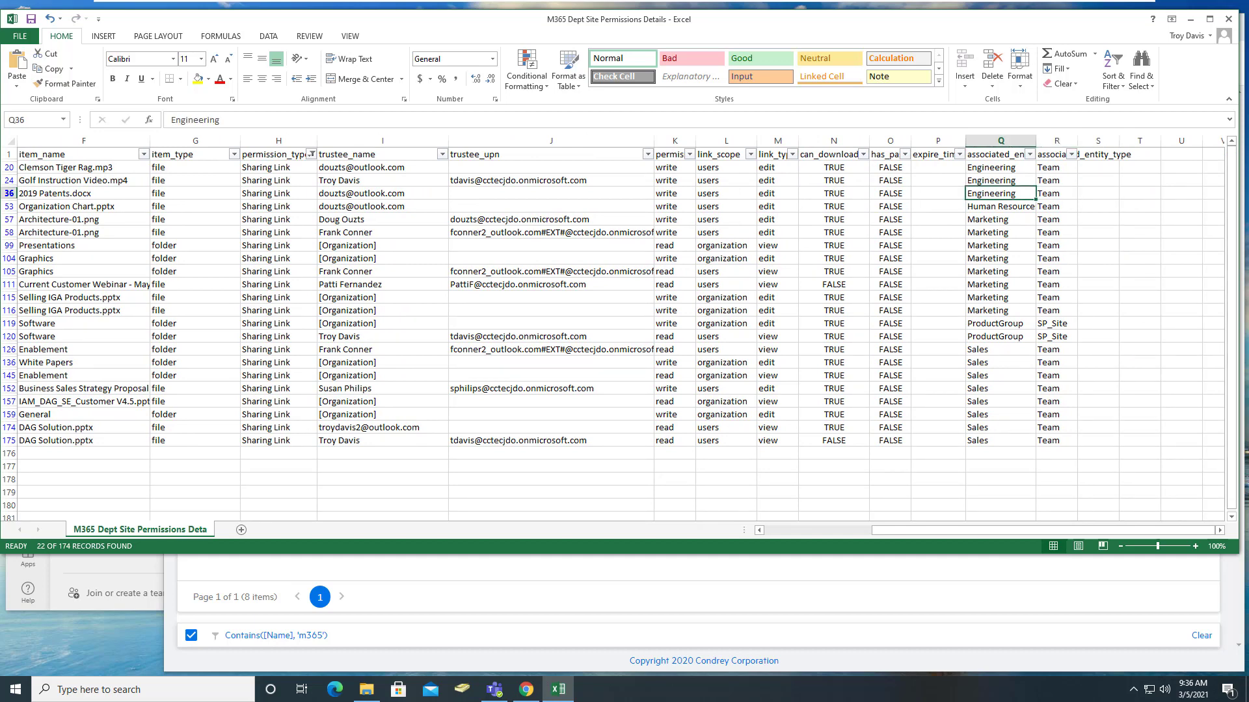
pyautogui.press('Down')
pyautogui.press('Down')
pyautogui.press('Down')
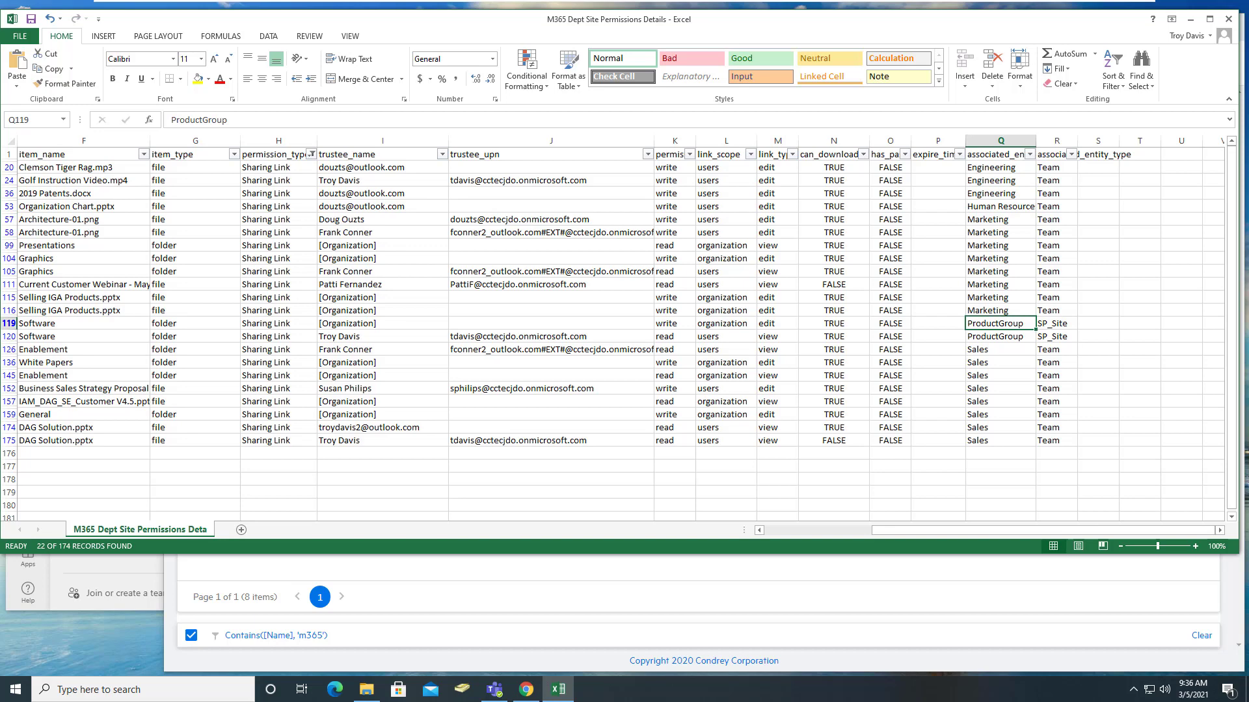
pyautogui.press('Up')
pyautogui.press('Up')
pyautogui.press('Up')
pyautogui.press('Left')
pyautogui.press('Left')
pyautogui.press('Left')
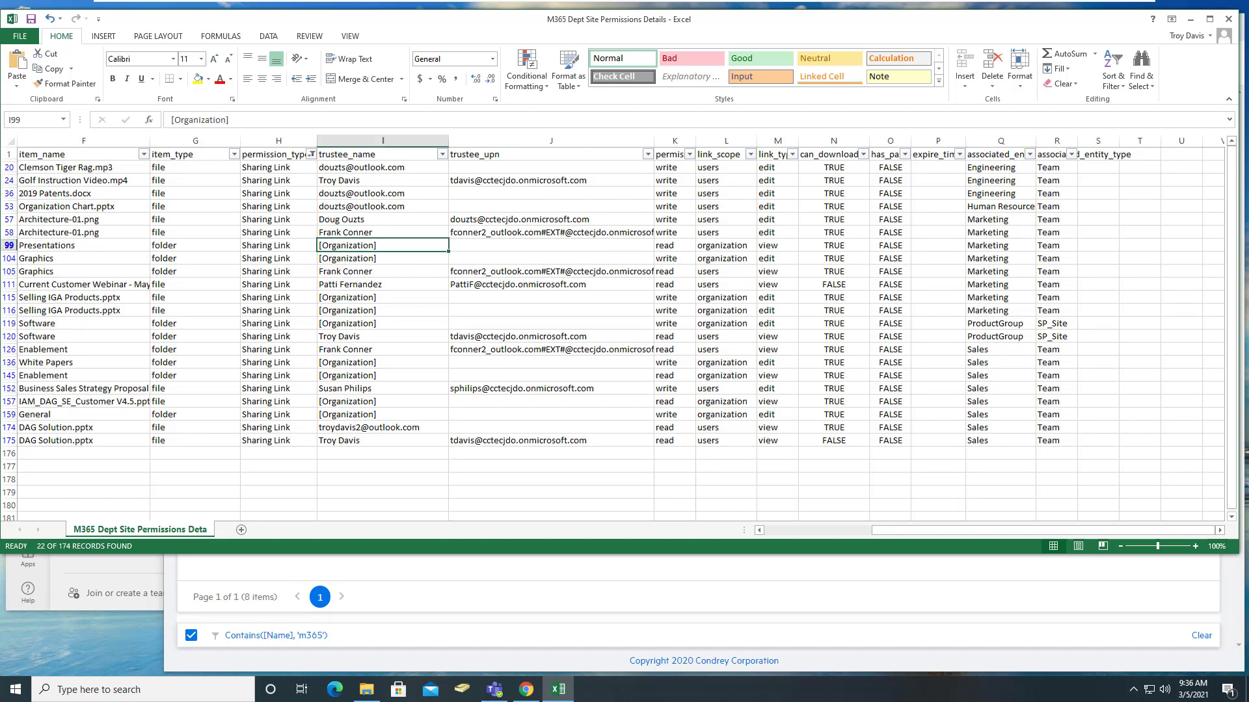
# - Include Direct in the permission_type filter again to show all permission types
pyautogui.press('Left')
pyautogui.press('Left')
pyautogui.press('Left')
pyautogui.press('Left')
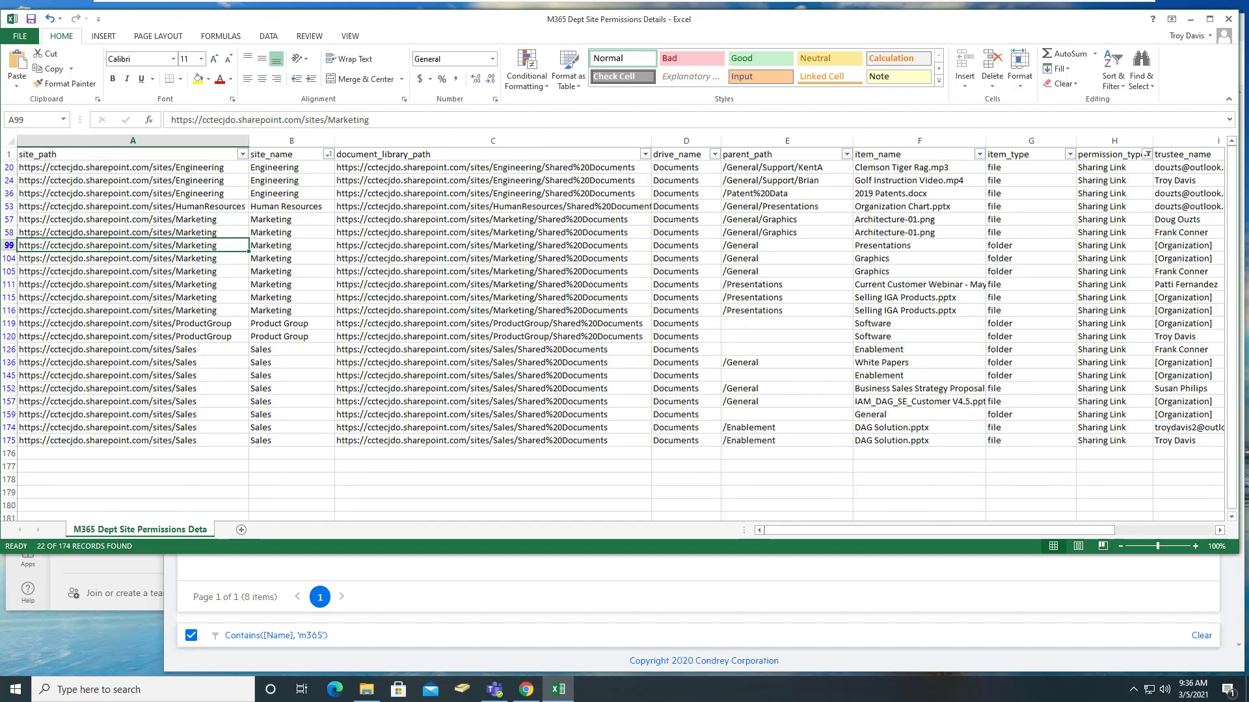
pyautogui.click(1146, 154)
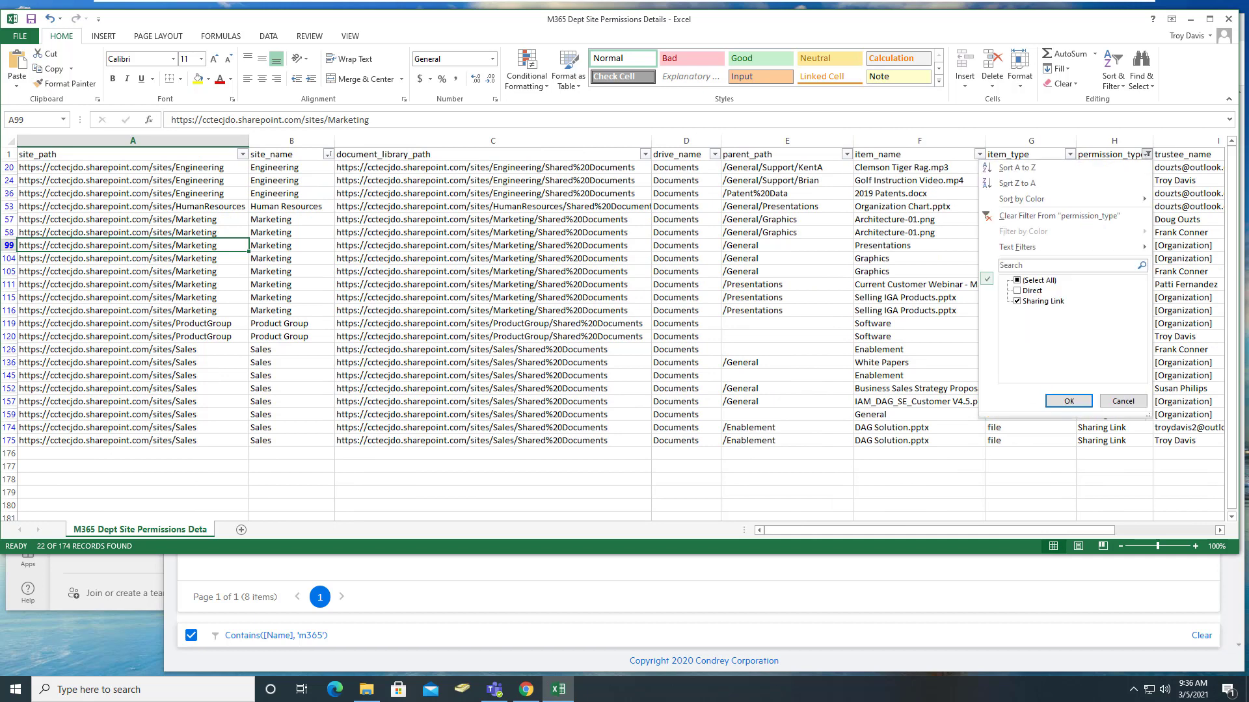
pyautogui.click(1018, 290)
pyautogui.click(1068, 400)
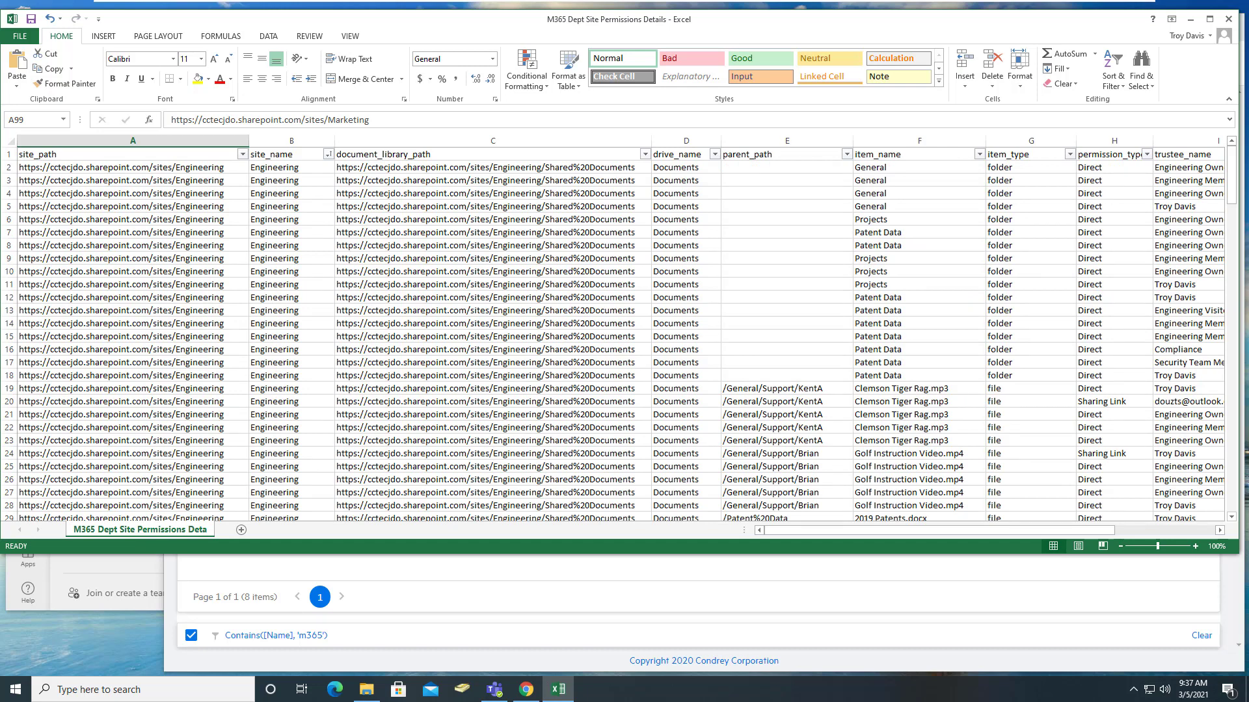
# - Filter item_type to keep only file rows, 83 of 174 records
pyautogui.click(1070, 155)
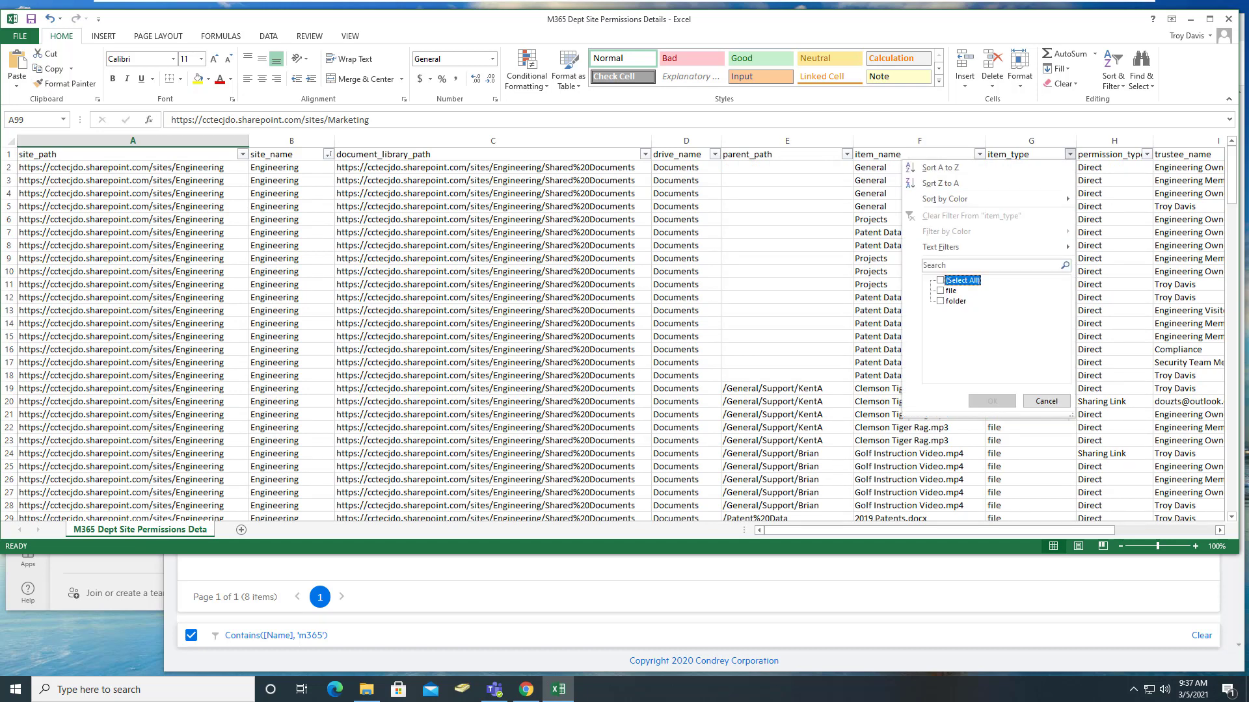
pyautogui.click(939, 291)
pyautogui.click(992, 401)
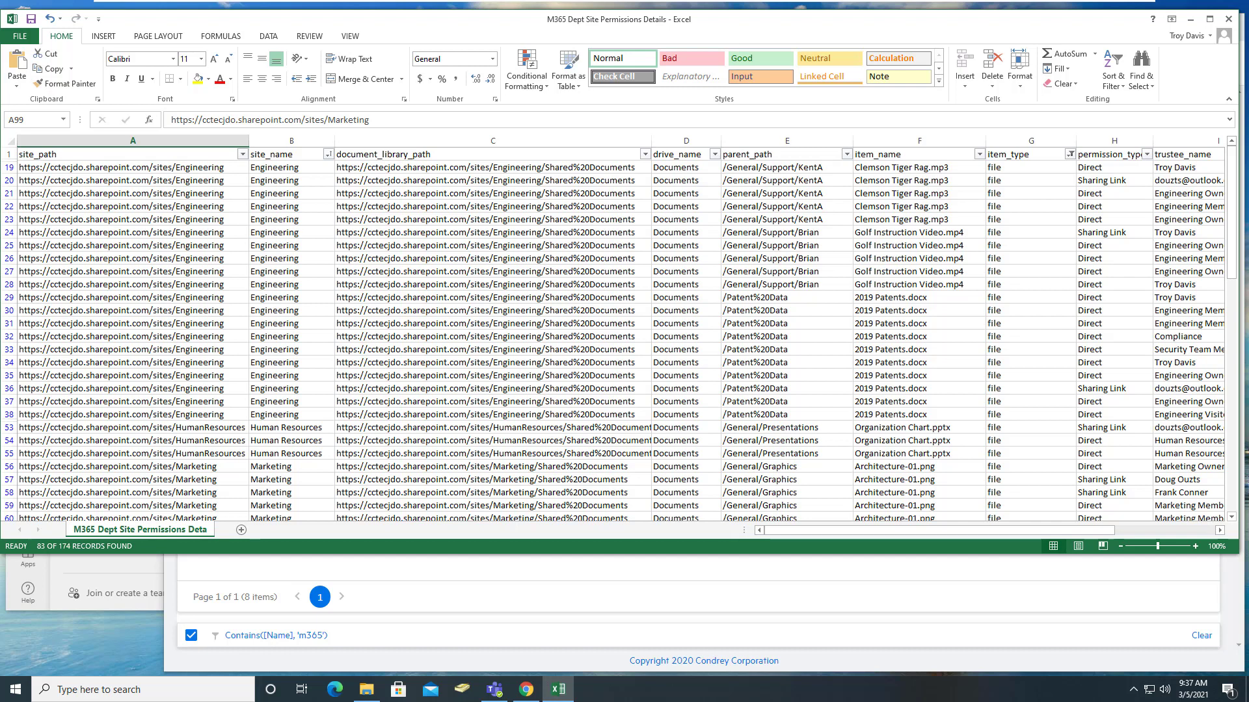
# - Sort the file rows by permission_type A to Z so Direct comes first, then close the workbook
pyautogui.click(1107, 155)
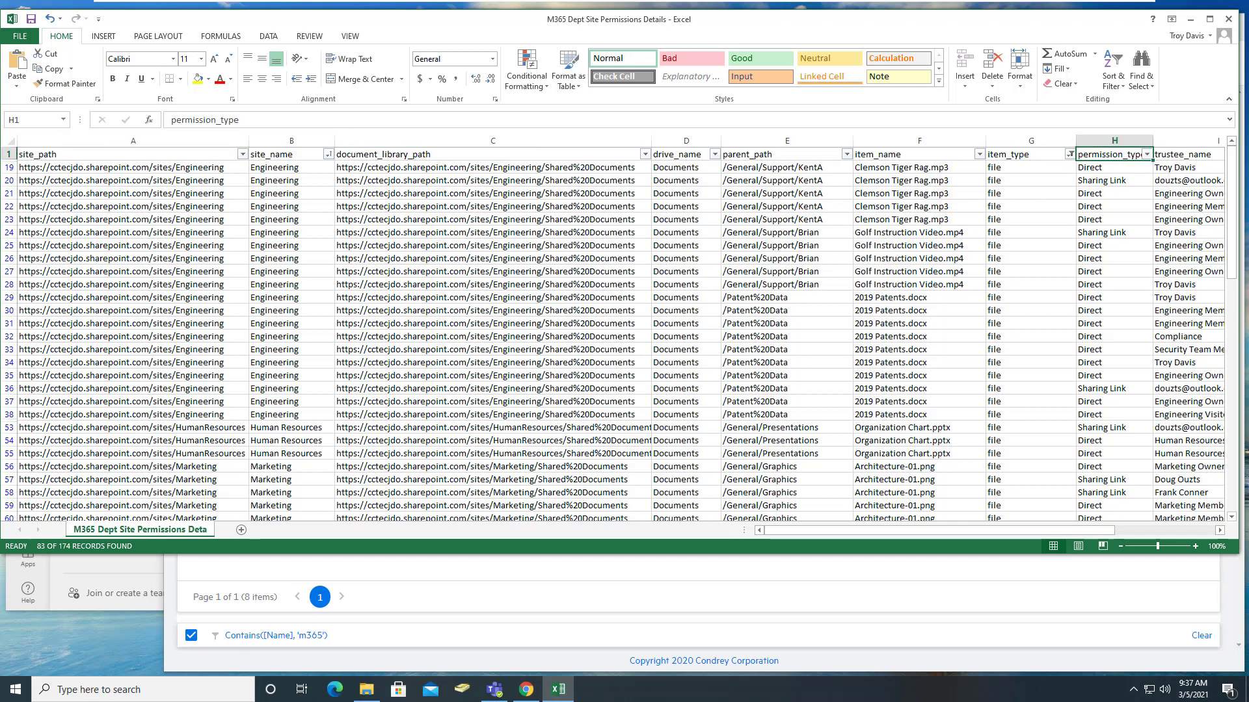
pyautogui.click(1113, 75)
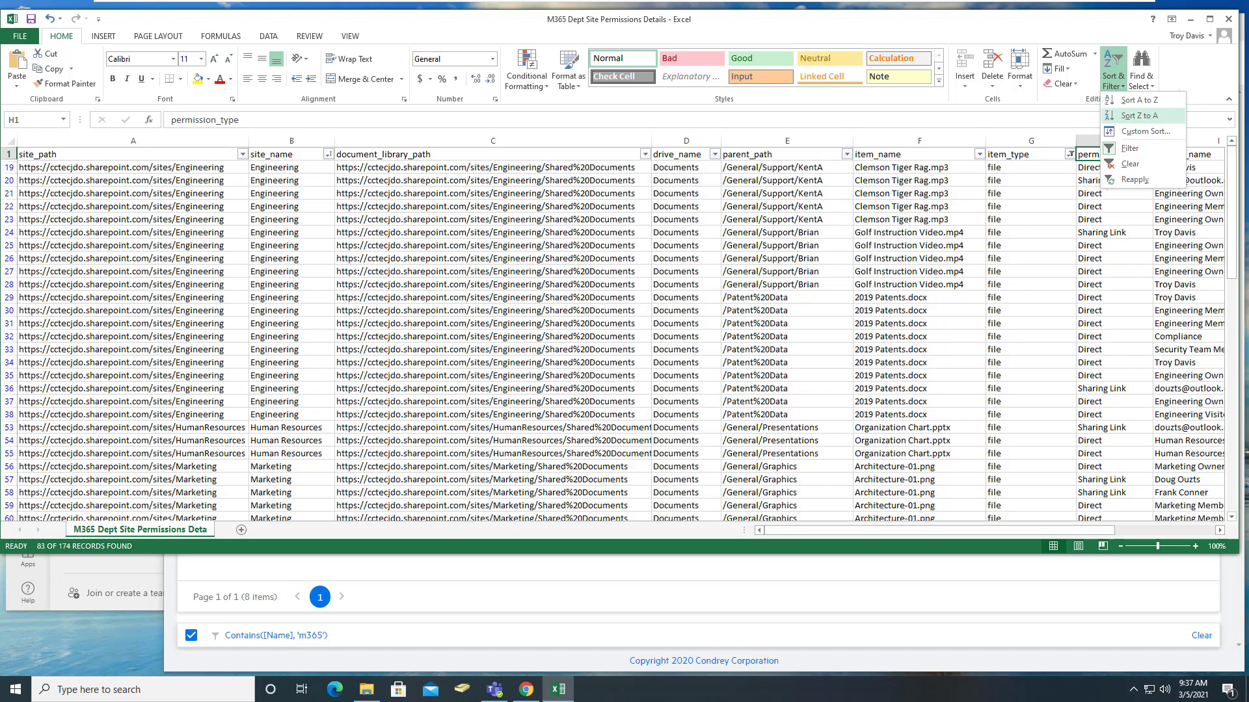
pyautogui.click(1142, 116)
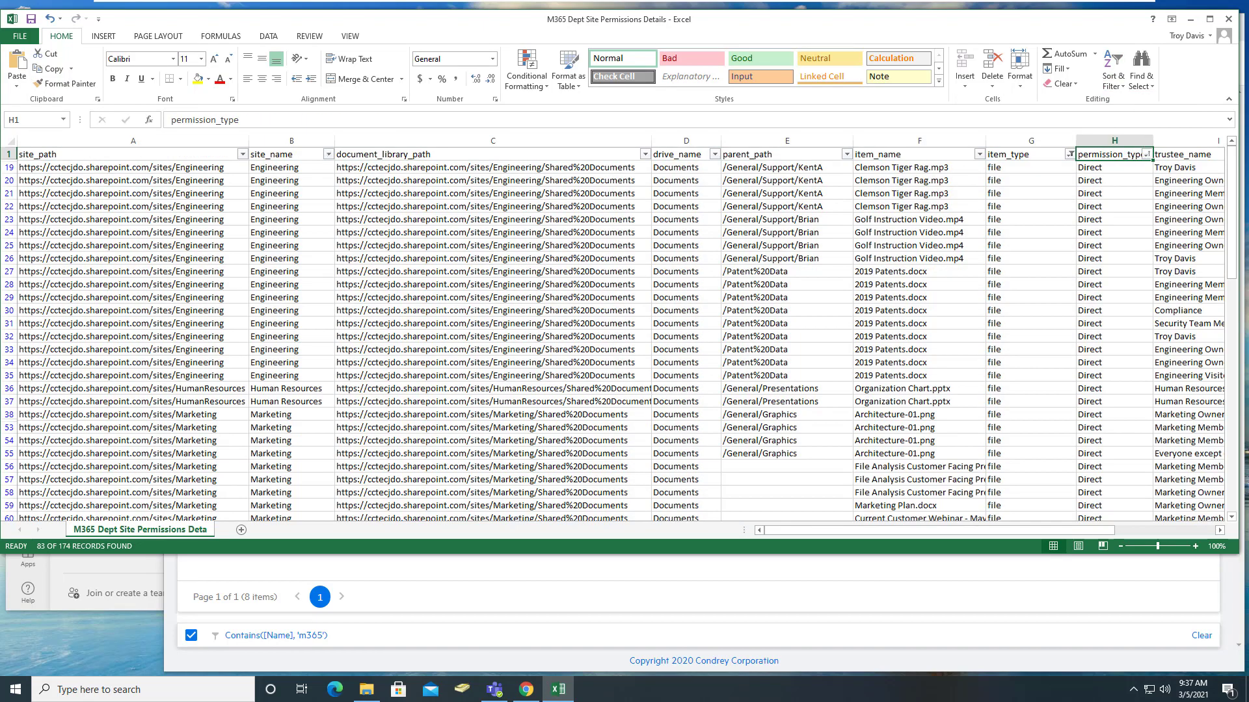
pyautogui.moveTo(1231, 195); pyautogui.dragTo(1231, 308)
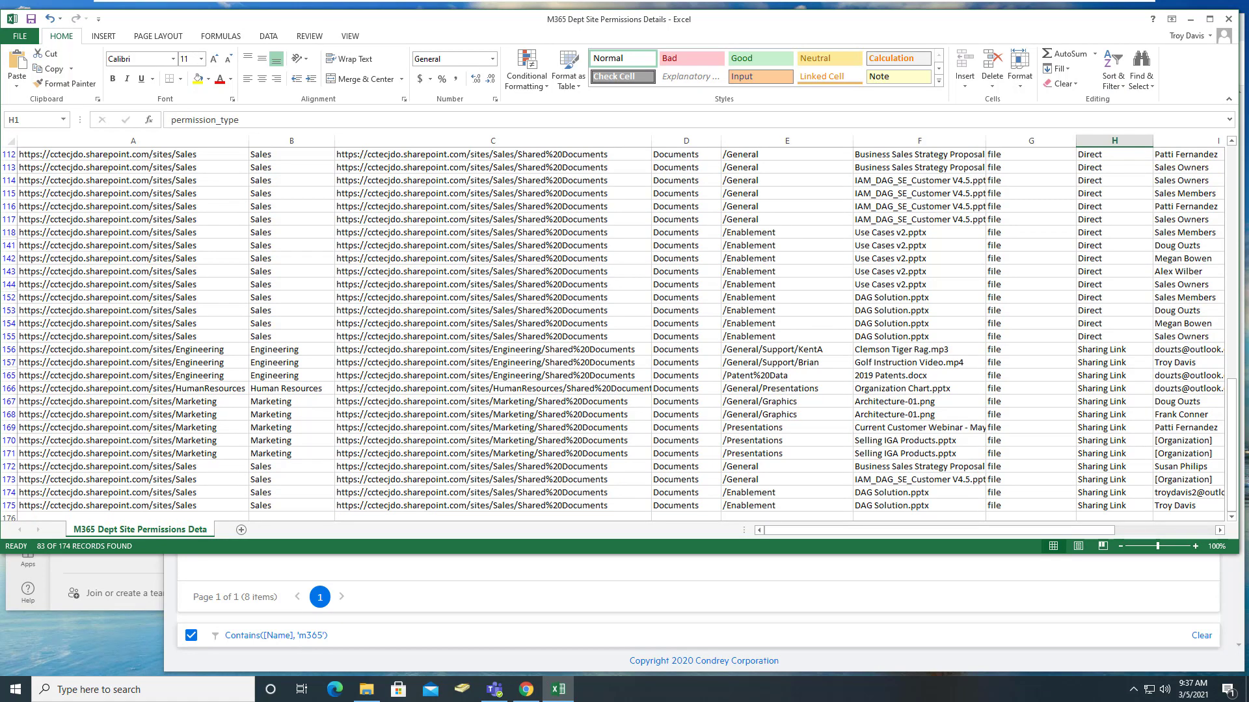
pyautogui.moveTo(1231, 444); pyautogui.dragTo(1231, 212)
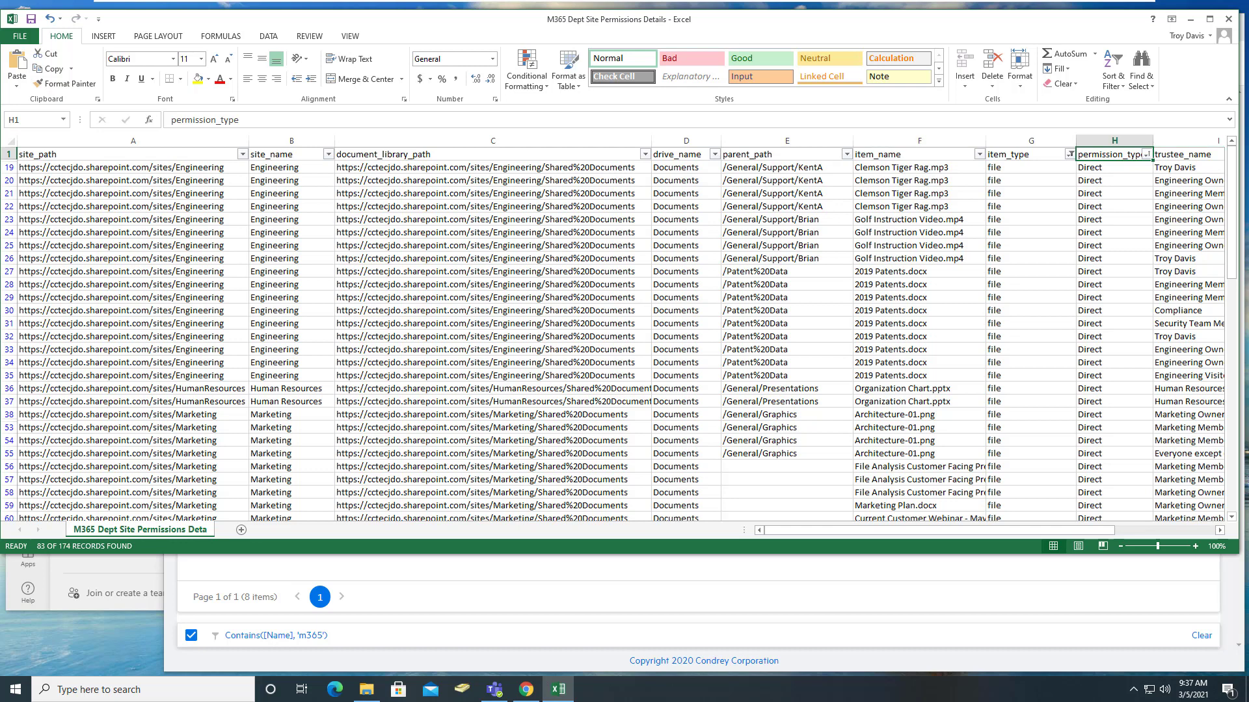
pyautogui.click(1228, 19)
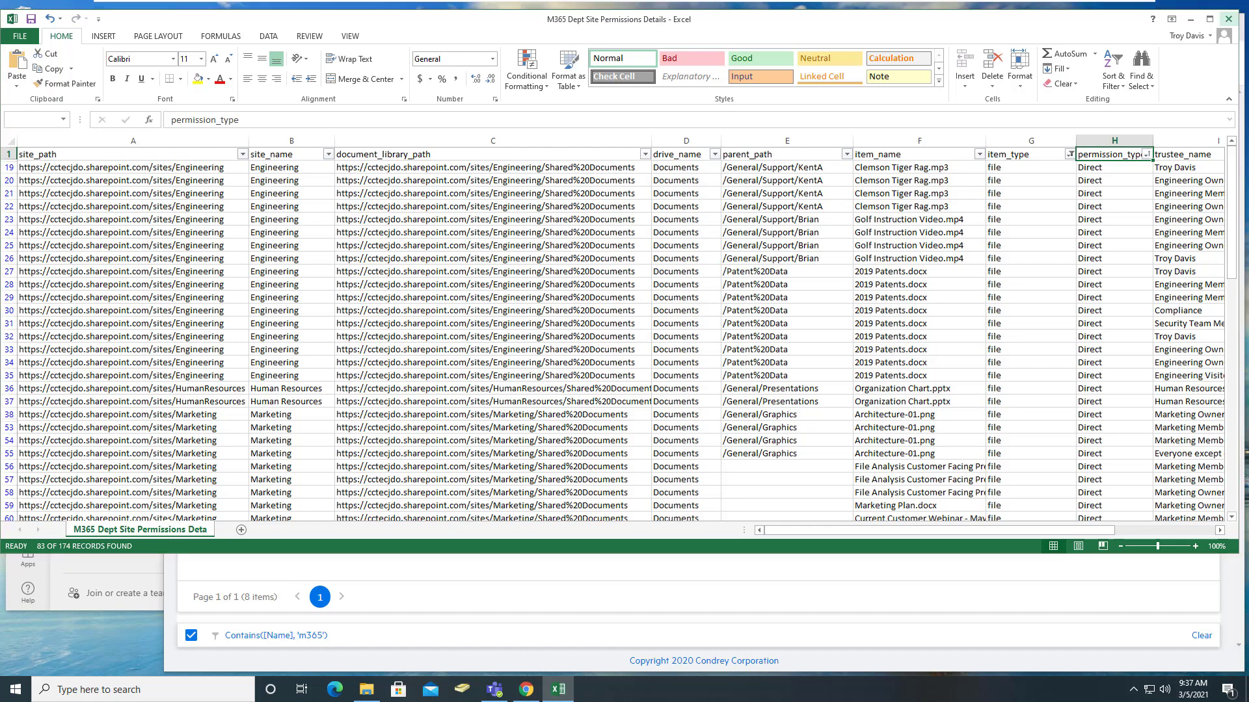
# - Discard the workbook changes and close File Explorer to return to the Report Definitions list
pyautogui.click(623, 360)
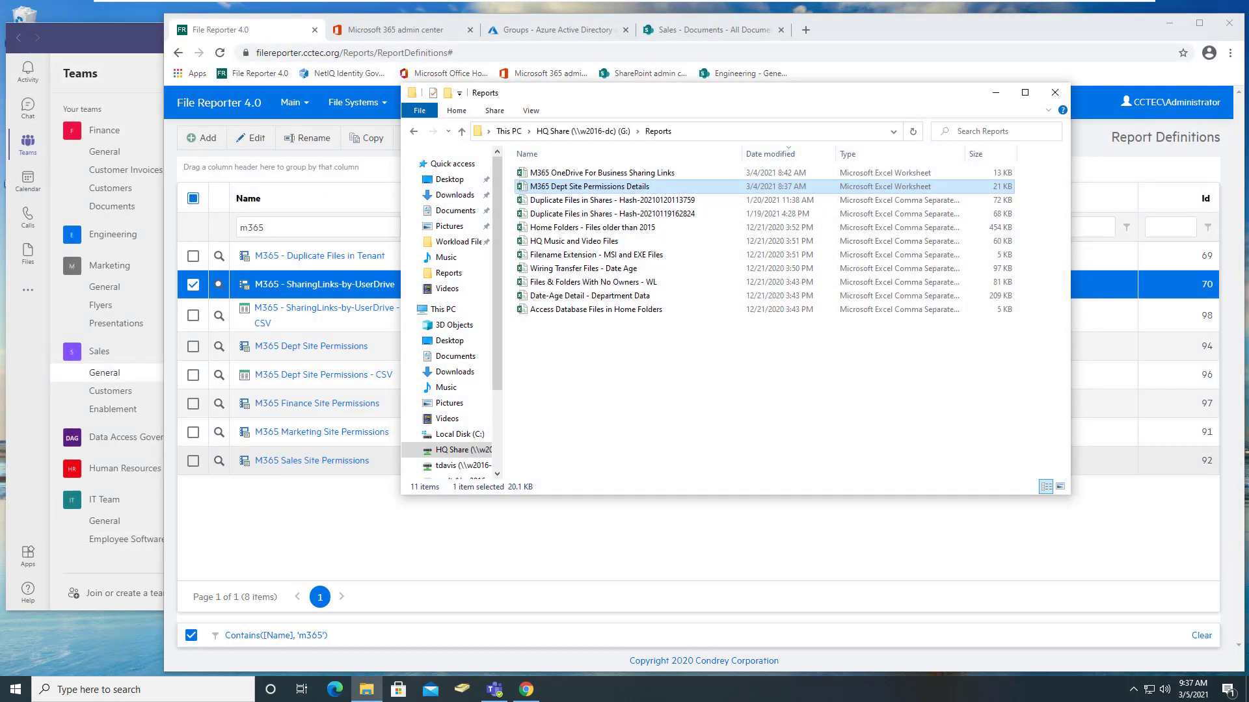
pyautogui.hotkey('alt', 'F4')
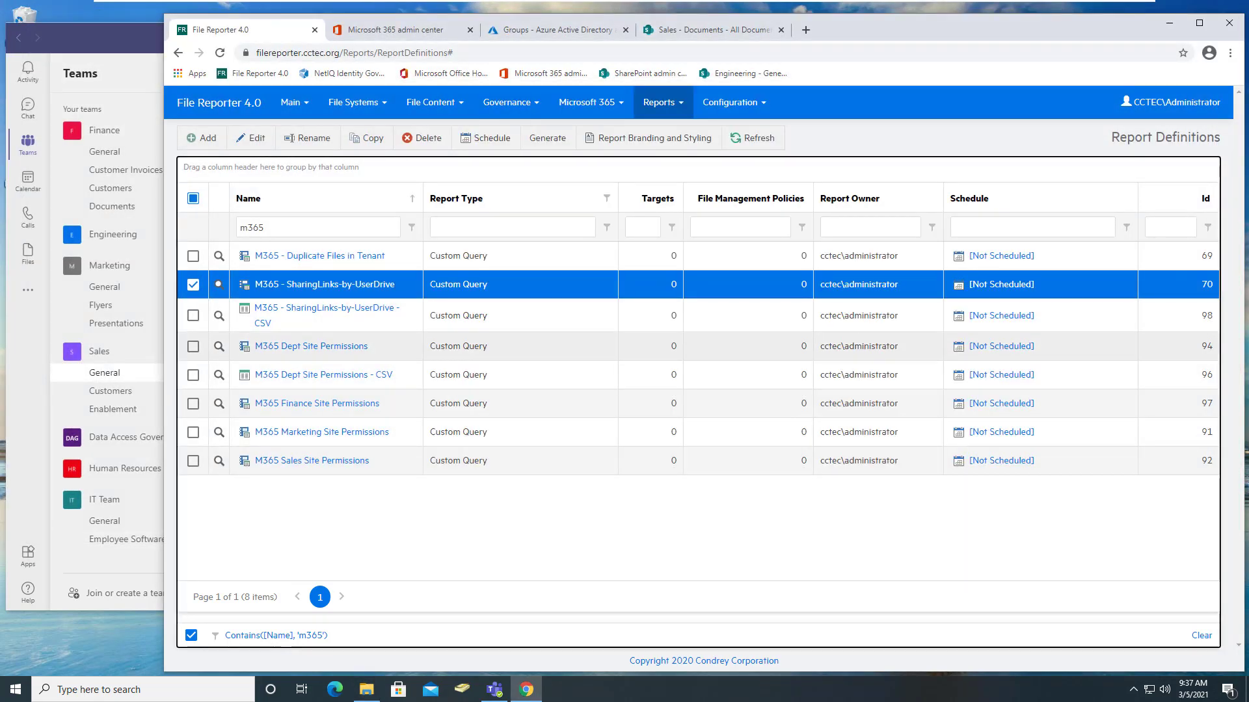